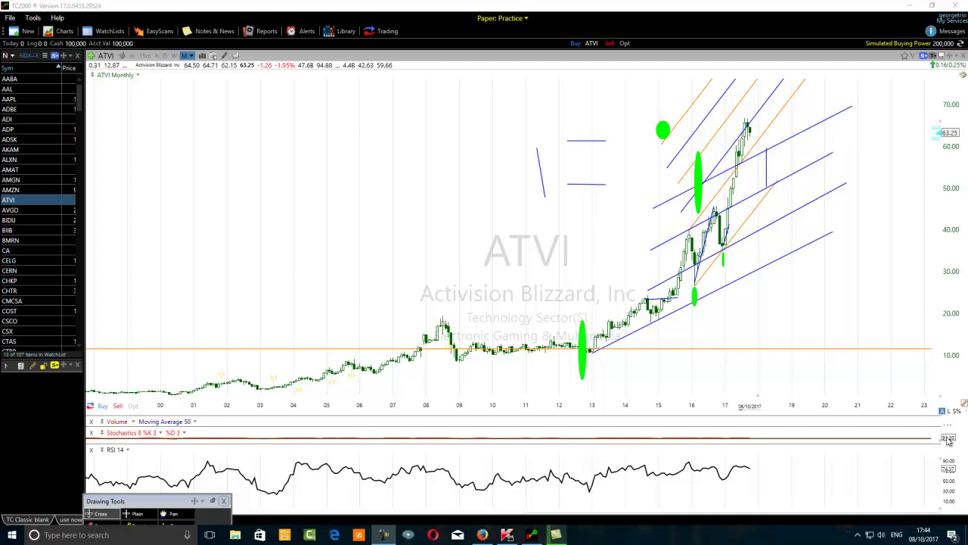
Step: Draw an upward-pointing arrow from trend lines in the empty area above the 2007–2008 prices, rising from about 36 to 60
{"action": "scroll", "coordinate": [877, 429], "scroll_direction": "up", "scroll_amount": 2}
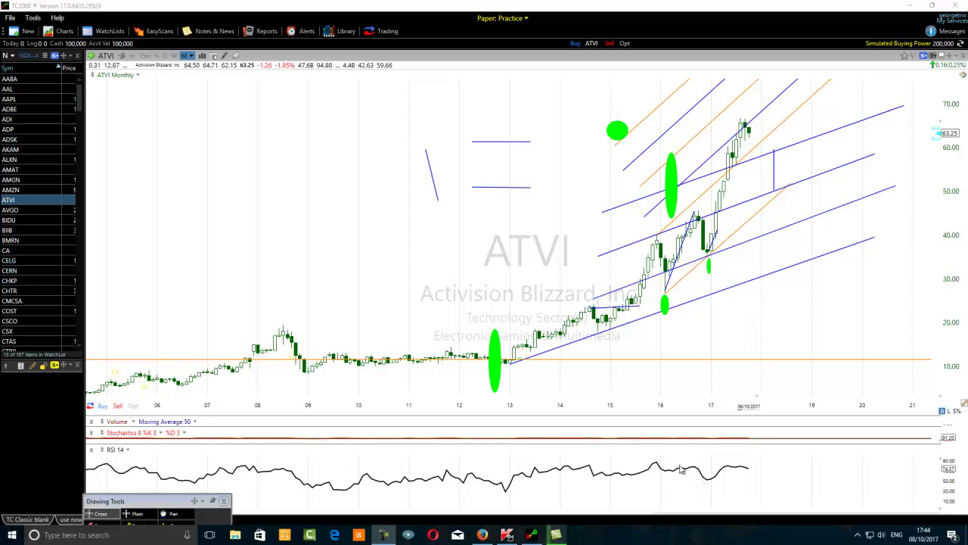
{"action": "left_click_drag", "start_coordinate": [154, 501], "coordinate": [163, 472]}
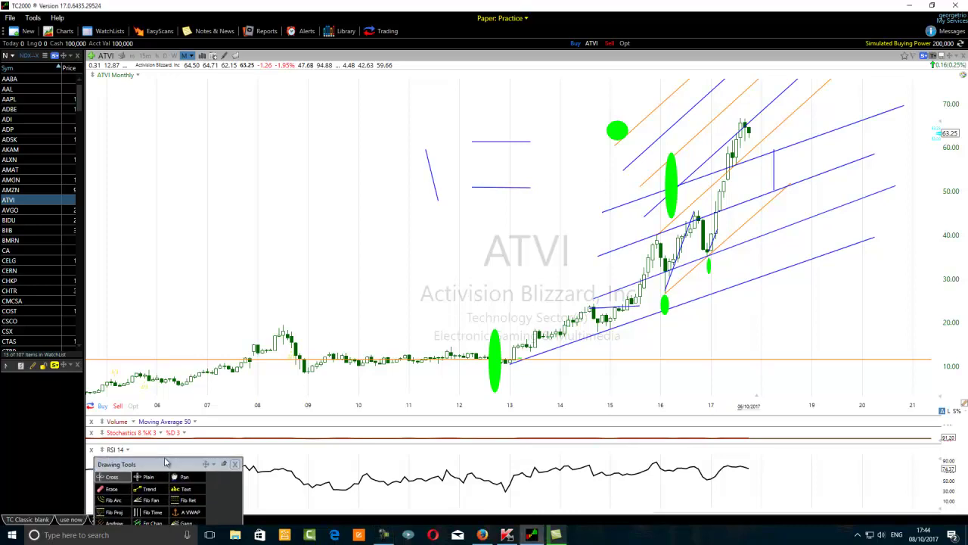
{"action": "left_click", "coordinate": [143, 496]}
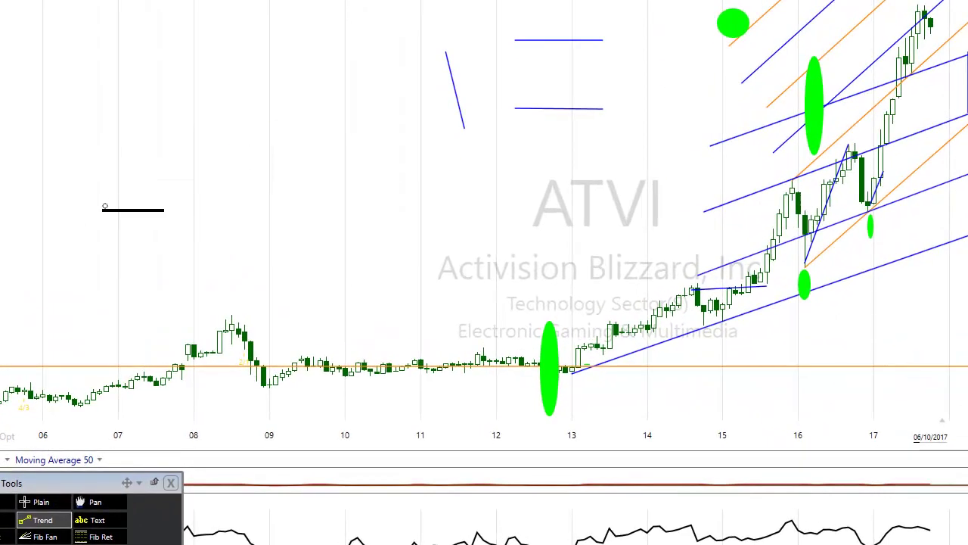
{"action": "left_click_drag", "start_coordinate": [104, 206], "coordinate": [205, 72]}
{"action": "left_click", "coordinate": [24, 522]}
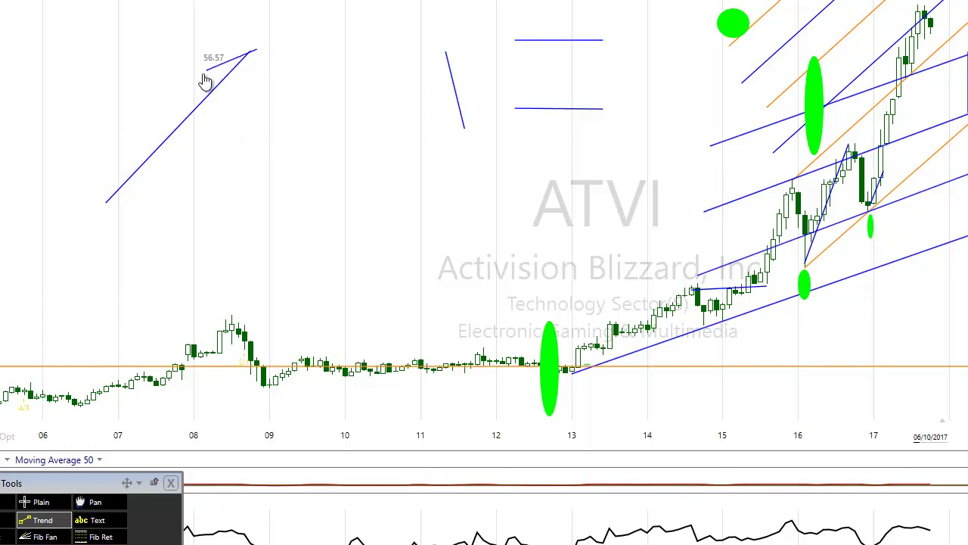
{"action": "left_click", "coordinate": [30, 521]}
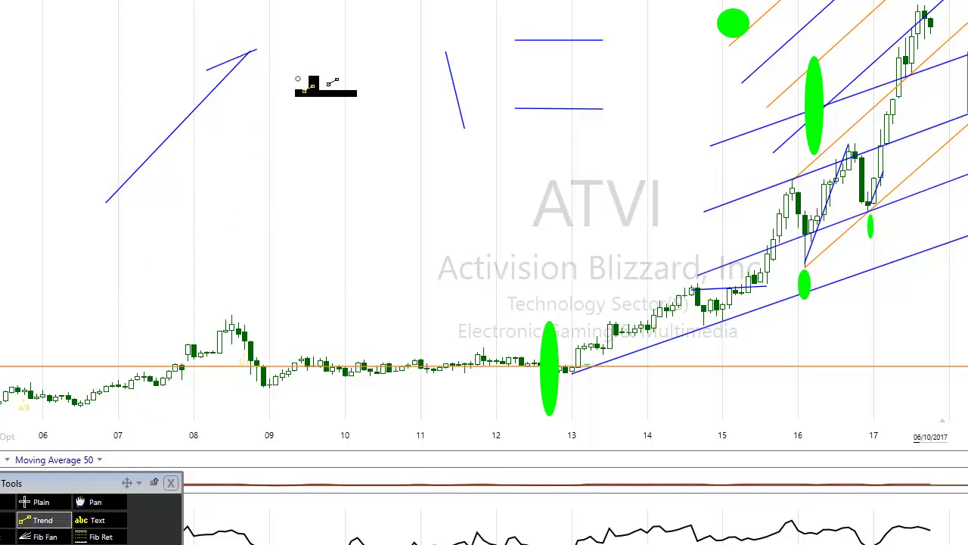
{"action": "left_click_drag", "start_coordinate": [256, 51], "coordinate": [238, 86]}
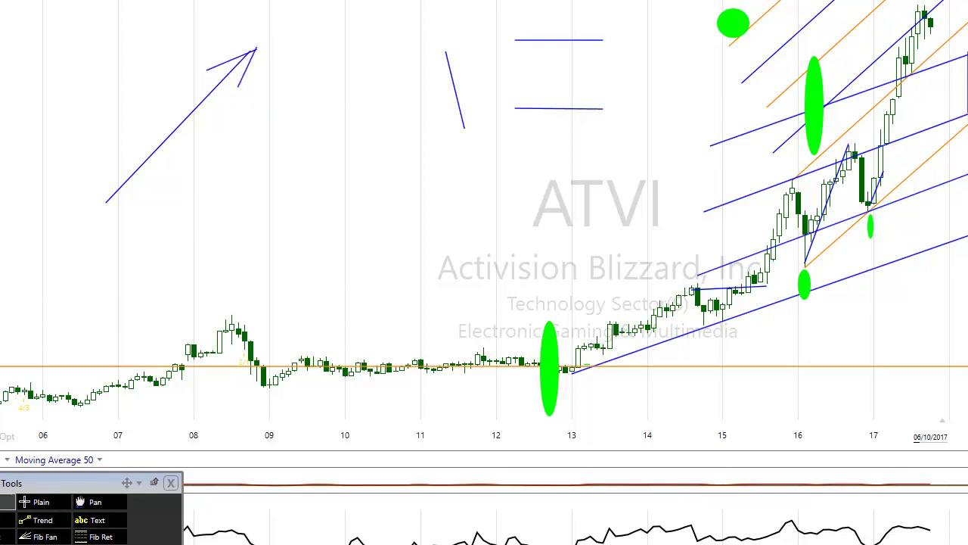
Step: Draw a downward-pointing arrow from trend lines across the first arrow, falling from about 46 to about 29
{"action": "left_click", "coordinate": [30, 520]}
{"action": "mouse_move", "coordinate": [72, 142]}
{"action": "left_mouse_down"}
{"action": "mouse_move", "coordinate": [305, 257]}
{"action": "mouse_move", "coordinate": [252, 257]}
{"action": "left_mouse_up"}
{"action": "left_click", "coordinate": [17, 520]}
{"action": "left_click", "coordinate": [34, 521]}
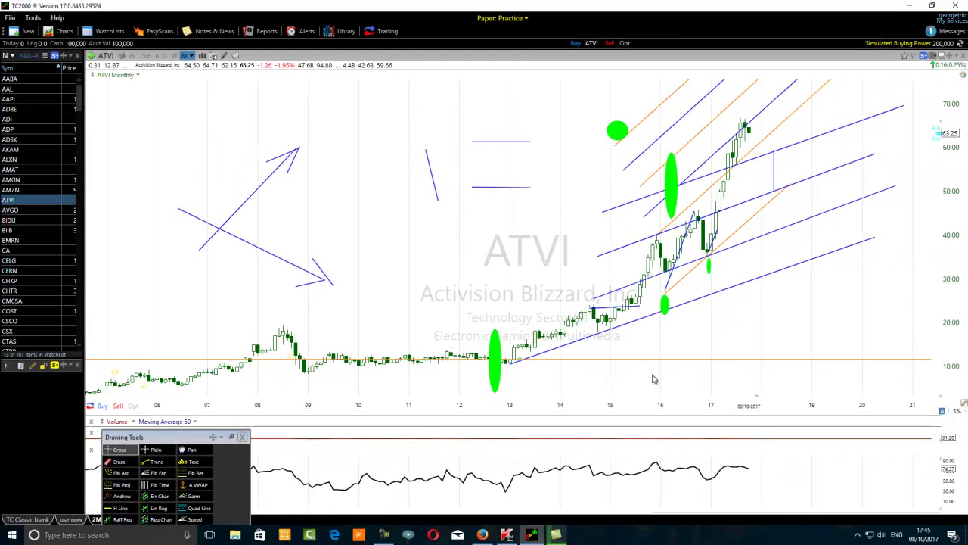
Step: Examine the green-marked price lows on the ATVI monthly chart and compare them with the corresponding RSI readings
{"action": "scroll", "coordinate": [642, 388], "scroll_direction": "up", "scroll_amount": 2}
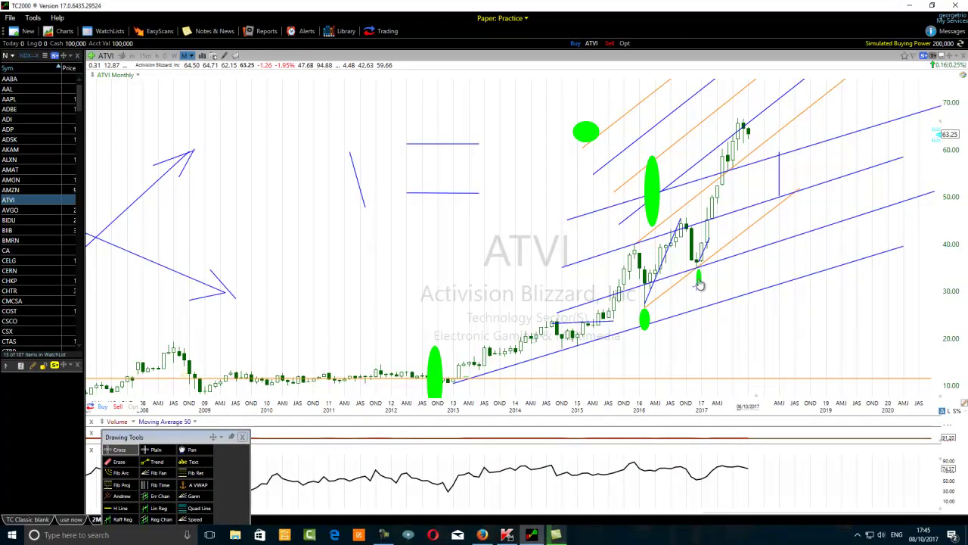
{"action": "mouse_move", "coordinate": [699, 274]}
{"action": "scroll", "coordinate": [216, 317], "scroll_direction": "up", "scroll_amount": 3}
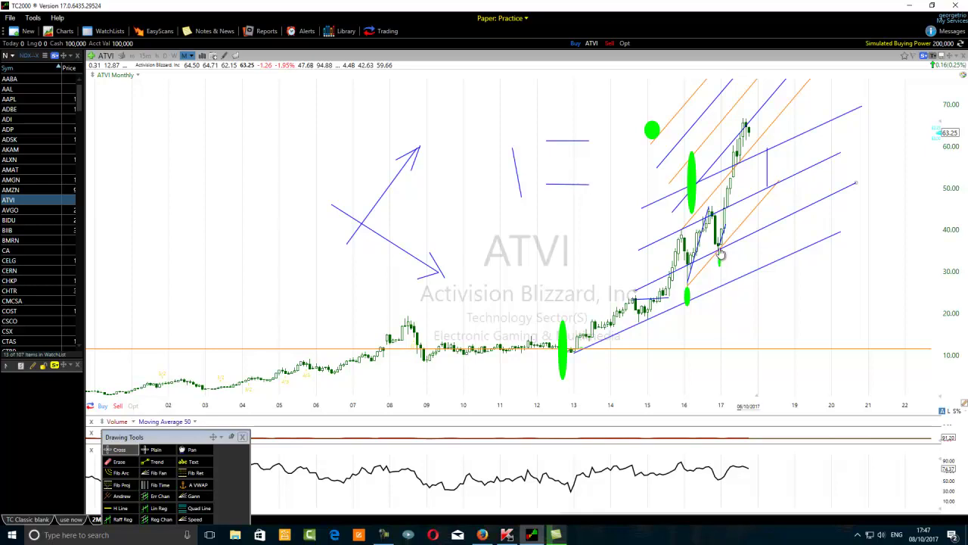
{"action": "mouse_move", "coordinate": [720, 251]}
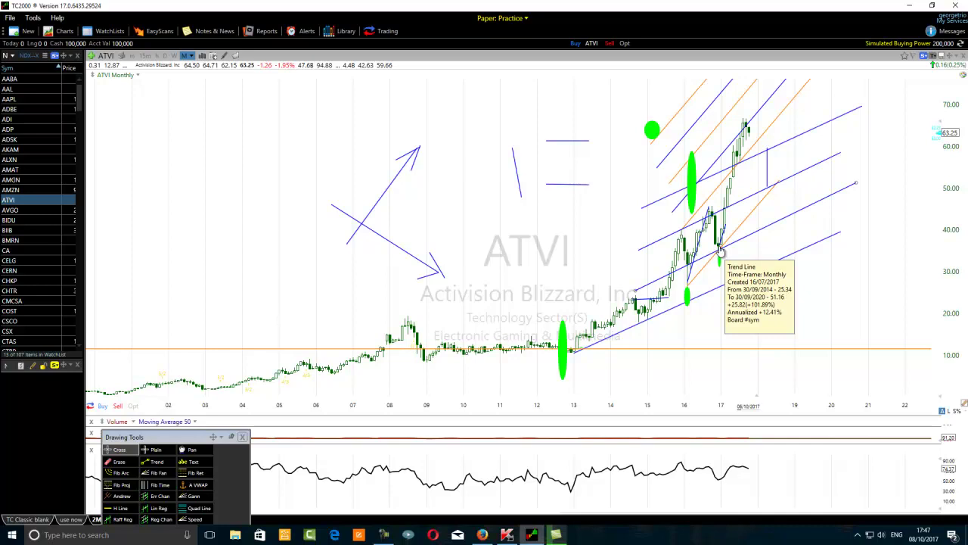
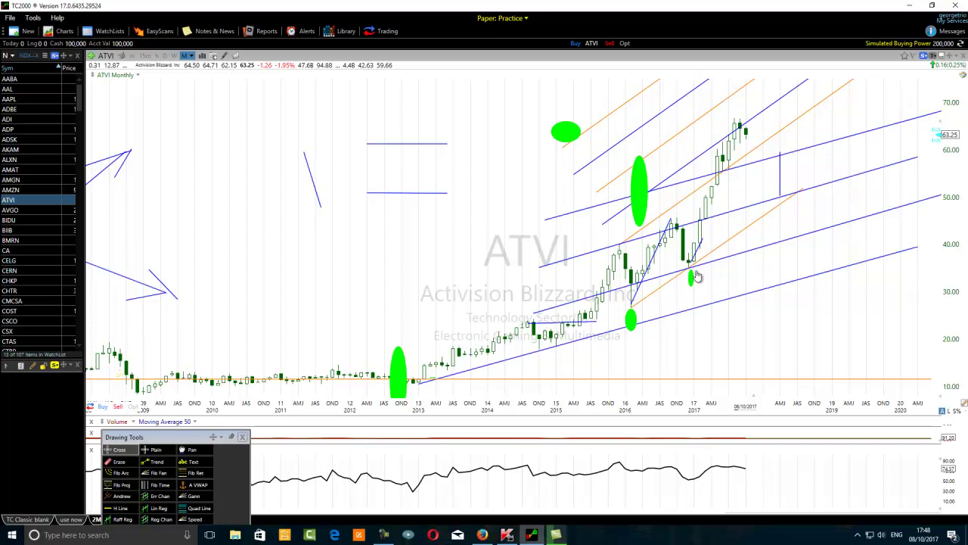
{"action": "mouse_move", "coordinate": [689, 275]}
{"action": "mouse_move", "coordinate": [634, 291]}
{"action": "scroll", "coordinate": [685, 266], "scroll_direction": "up", "scroll_amount": 3}
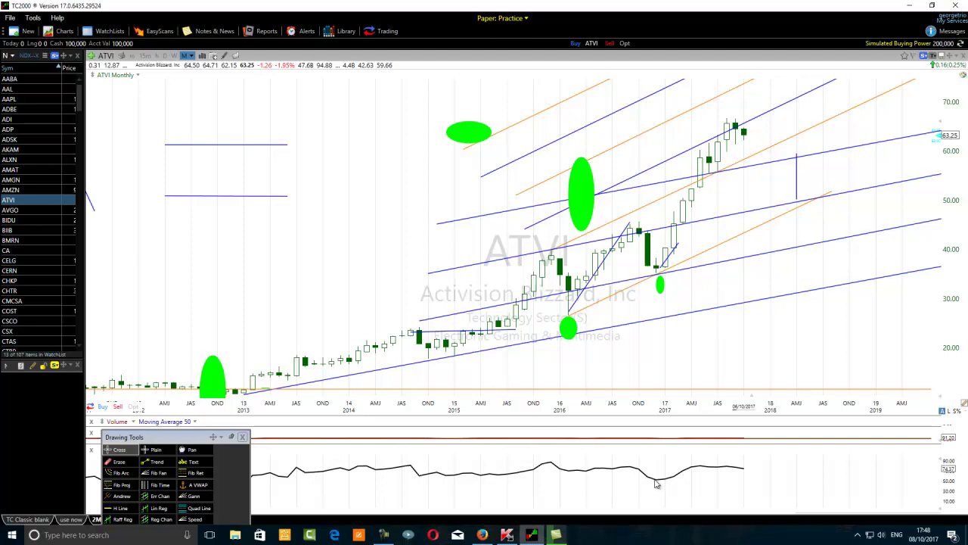
{"action": "scroll", "coordinate": [524, 467], "scroll_direction": "down", "scroll_amount": 2}
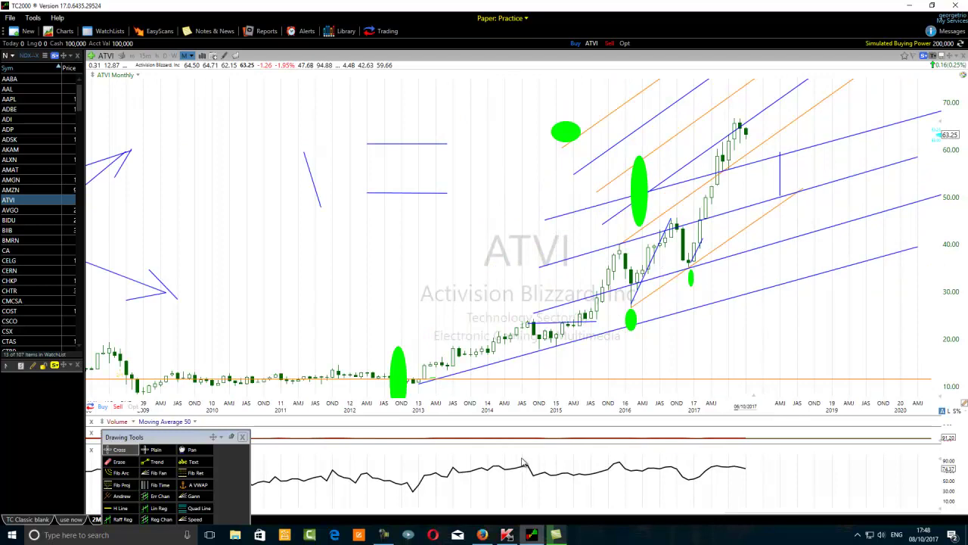
{"action": "scroll", "coordinate": [522, 458], "scroll_direction": "down", "scroll_amount": 2}
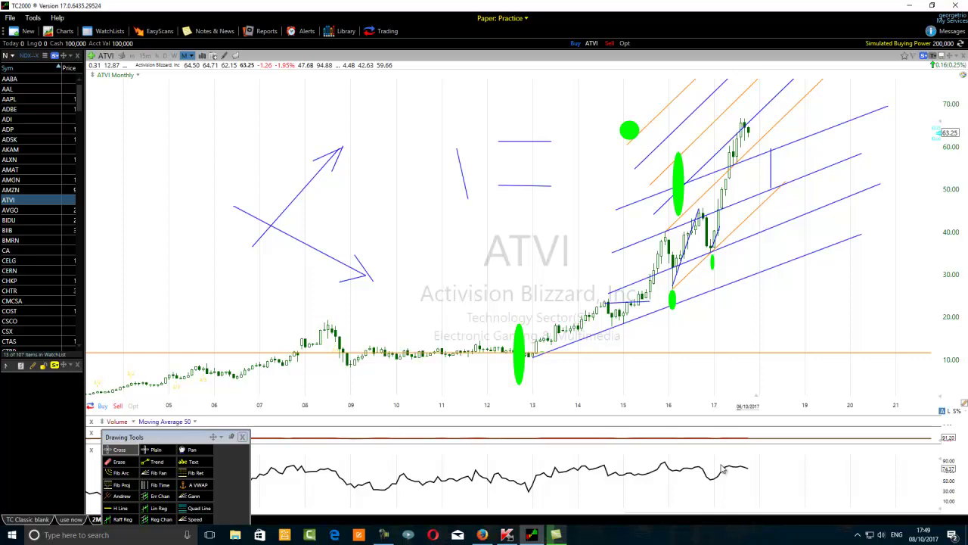
Step: Draw a trend line tracing the late-2016 price decline from about 46 down to about 36
{"action": "scroll", "coordinate": [722, 469], "scroll_direction": "up", "scroll_amount": 3}
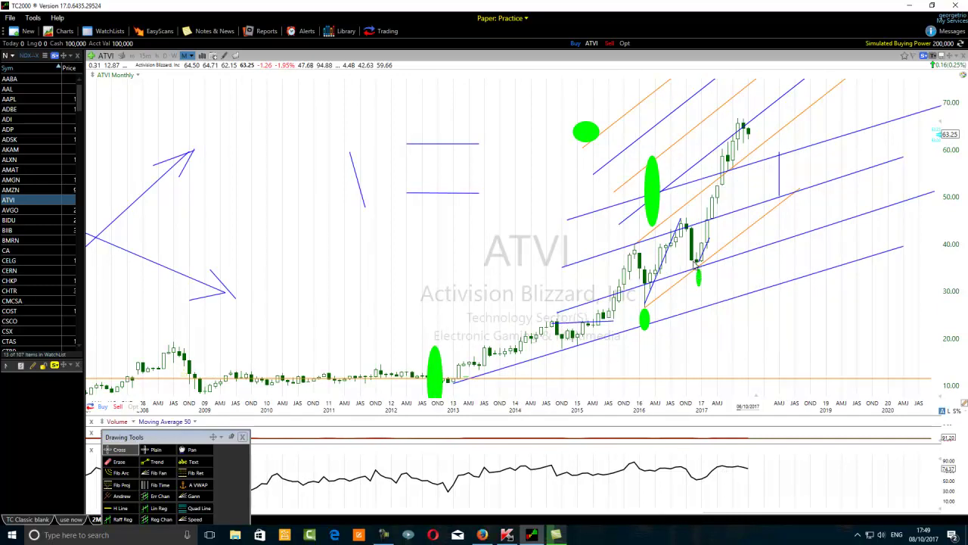
{"action": "left_click", "coordinate": [155, 461]}
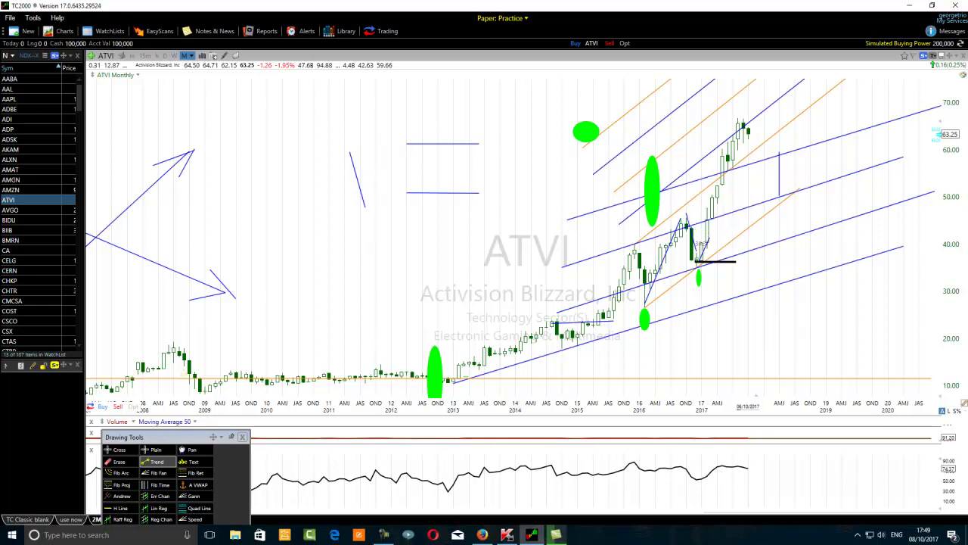
{"action": "key", "text": "Escape"}
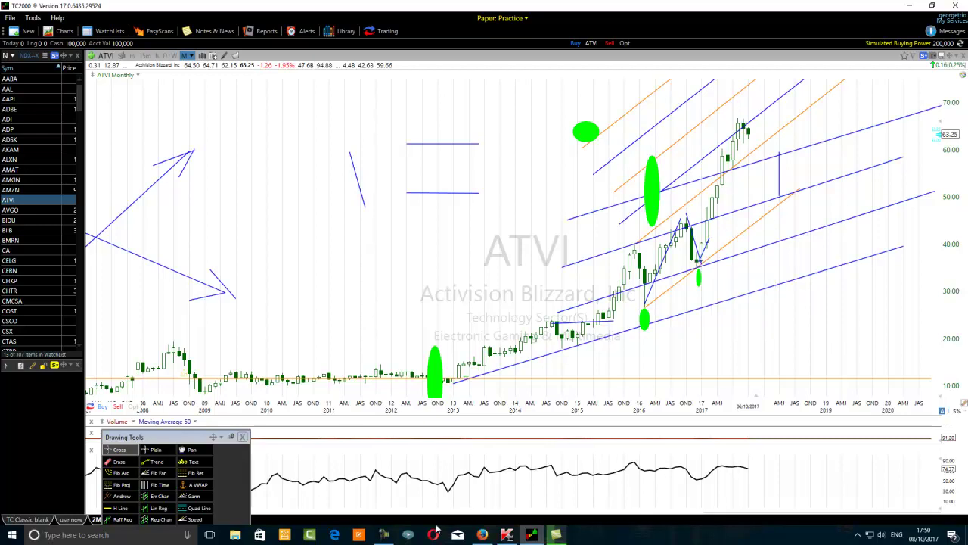
{"action": "left_click", "coordinate": [384, 534]}
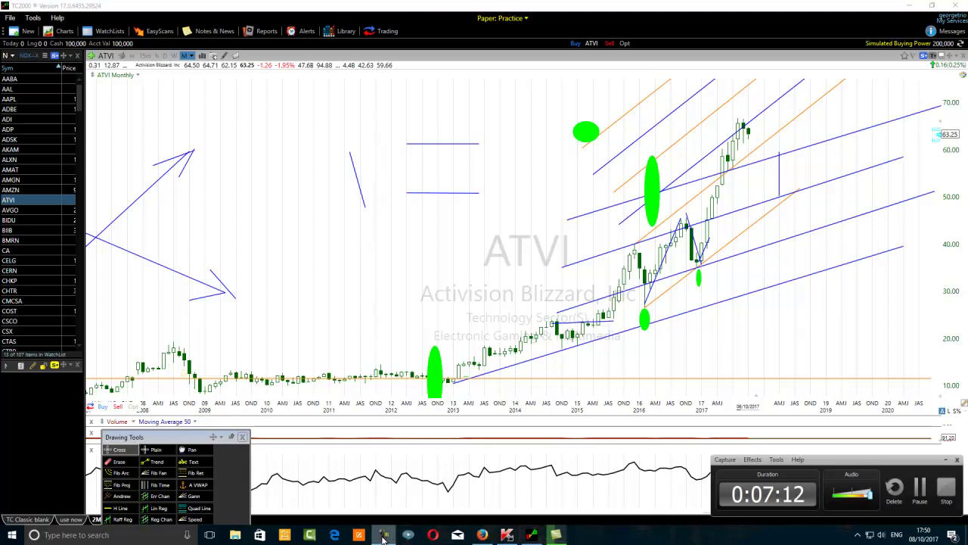
{"action": "left_click", "coordinate": [945, 460]}
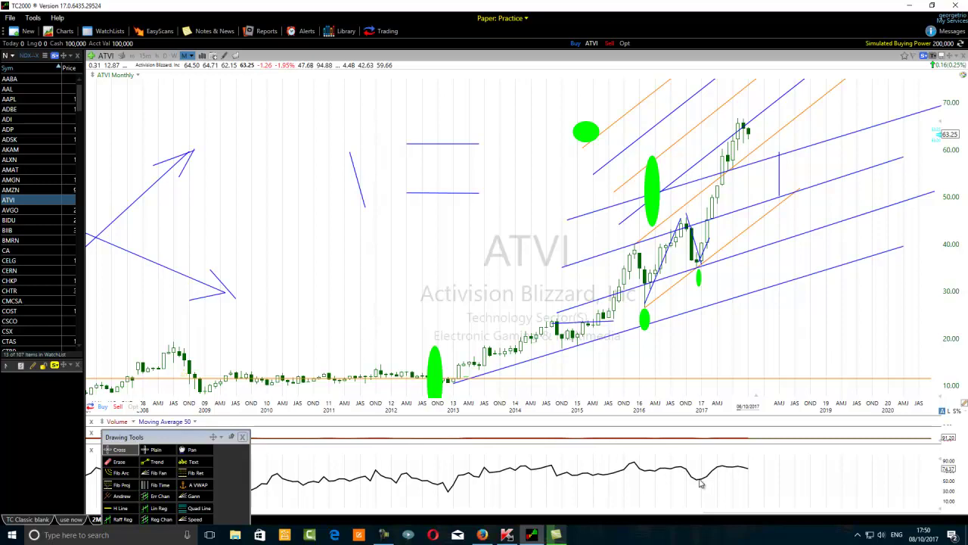
{"action": "scroll", "coordinate": [684, 300], "scroll_direction": "up", "scroll_amount": 2}
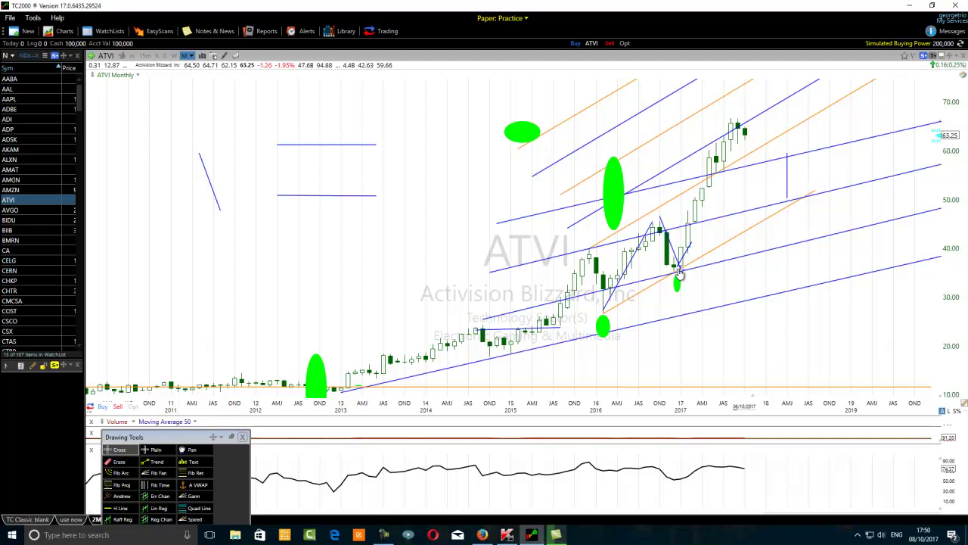
{"action": "scroll", "coordinate": [680, 274], "scroll_direction": "up", "scroll_amount": 1}
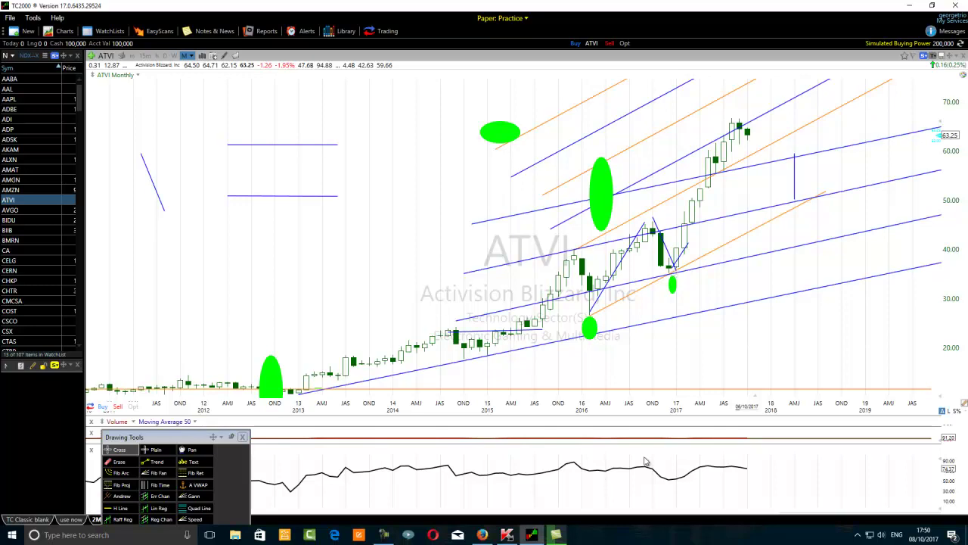
{"action": "scroll", "coordinate": [539, 477], "scroll_direction": "down", "scroll_amount": 3}
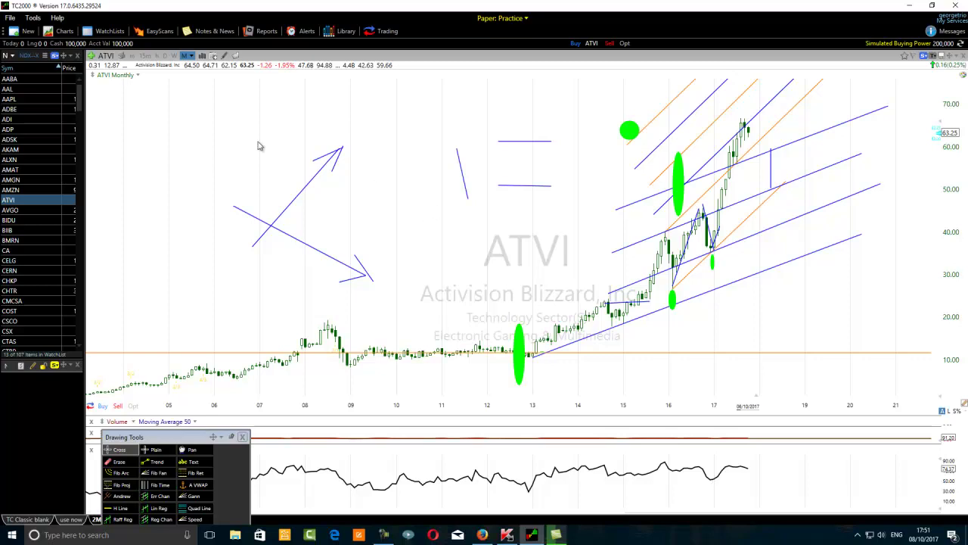
Step: Switch the ATVI chart to the 2 Hour timeframe and bring the August to October 2017 prices into view
{"action": "left_click", "coordinate": [189, 57]}
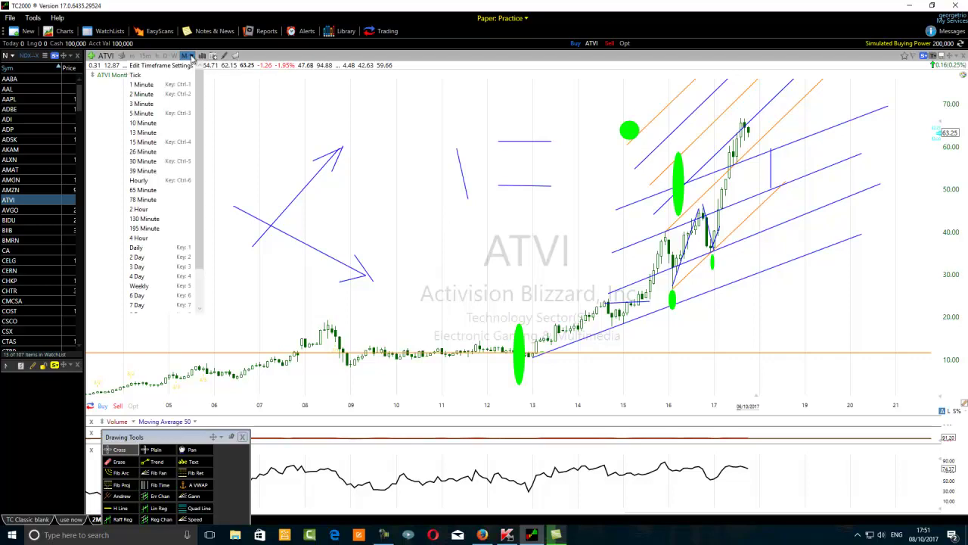
{"action": "left_click", "coordinate": [140, 209]}
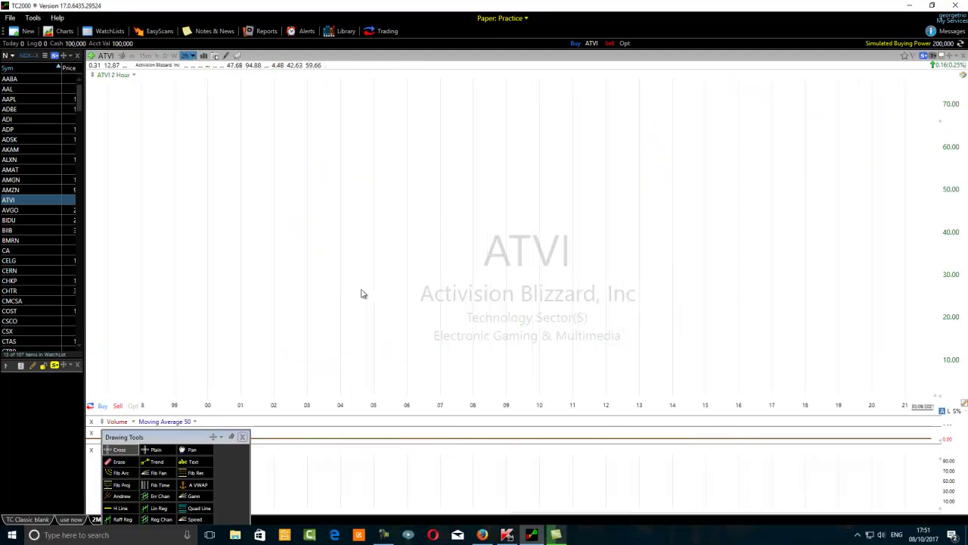
{"action": "scroll", "coordinate": [490, 314], "scroll_direction": "down", "scroll_amount": 1}
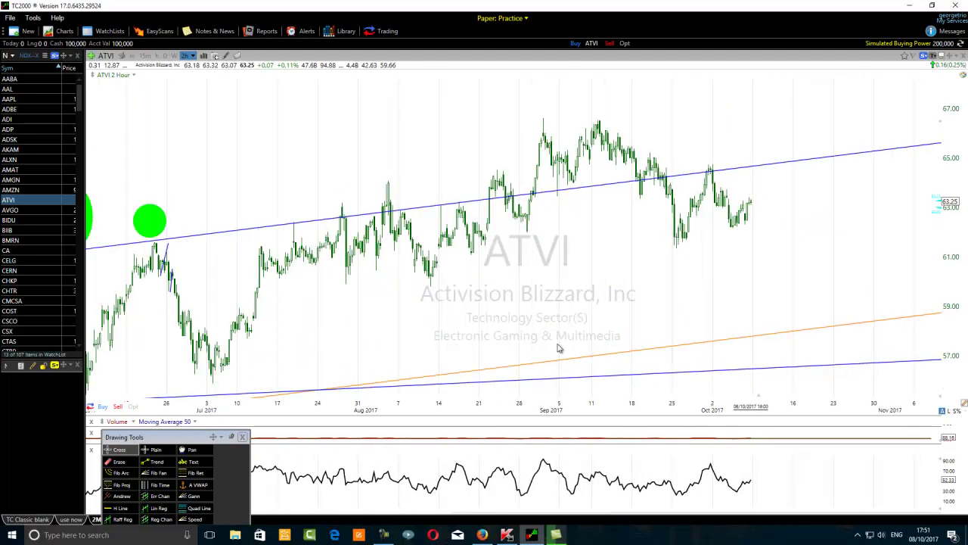
{"action": "scroll", "coordinate": [558, 348], "scroll_direction": "up", "scroll_amount": 1}
{"action": "scroll", "coordinate": [558, 348], "scroll_direction": "down", "scroll_amount": 2}
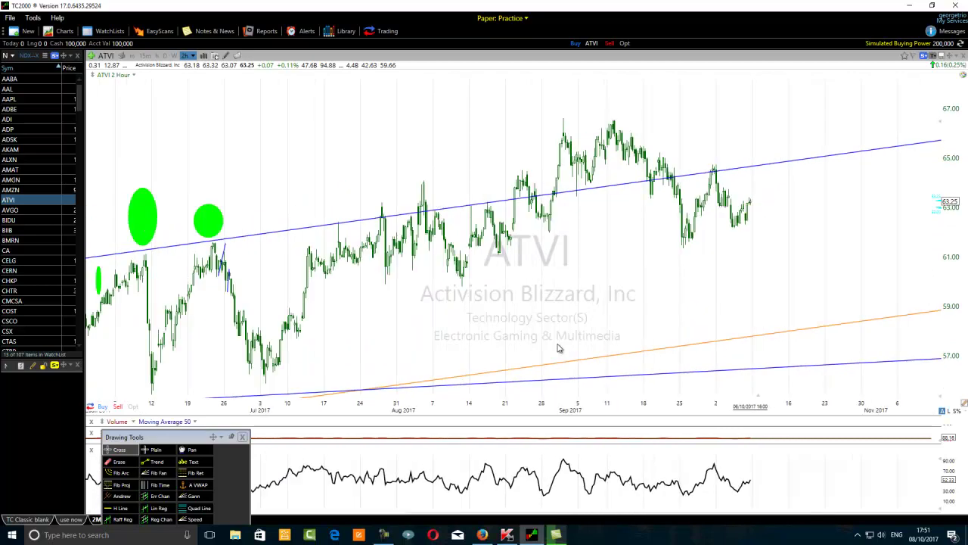
{"action": "scroll", "coordinate": [558, 348], "scroll_direction": "down", "scroll_amount": 1}
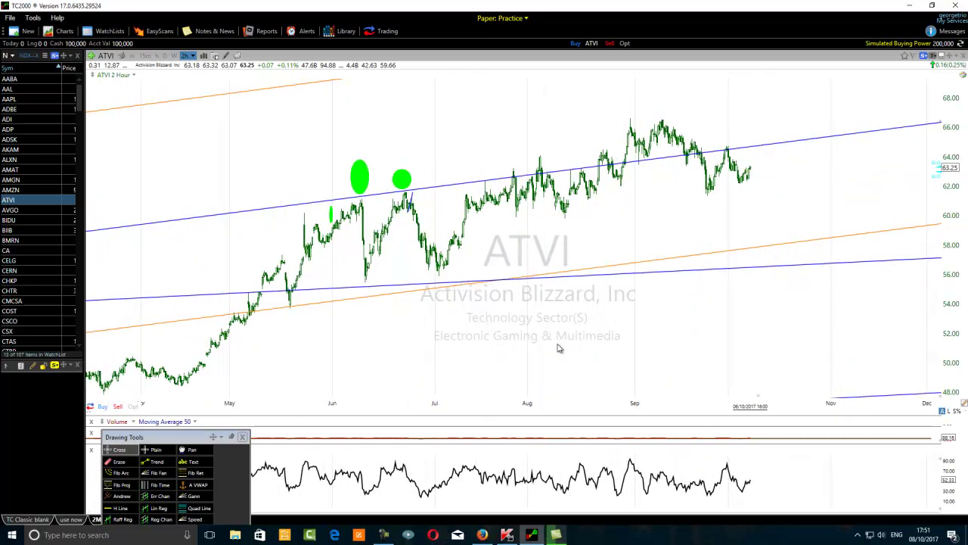
{"action": "scroll", "coordinate": [559, 348], "scroll_direction": "up", "scroll_amount": 3}
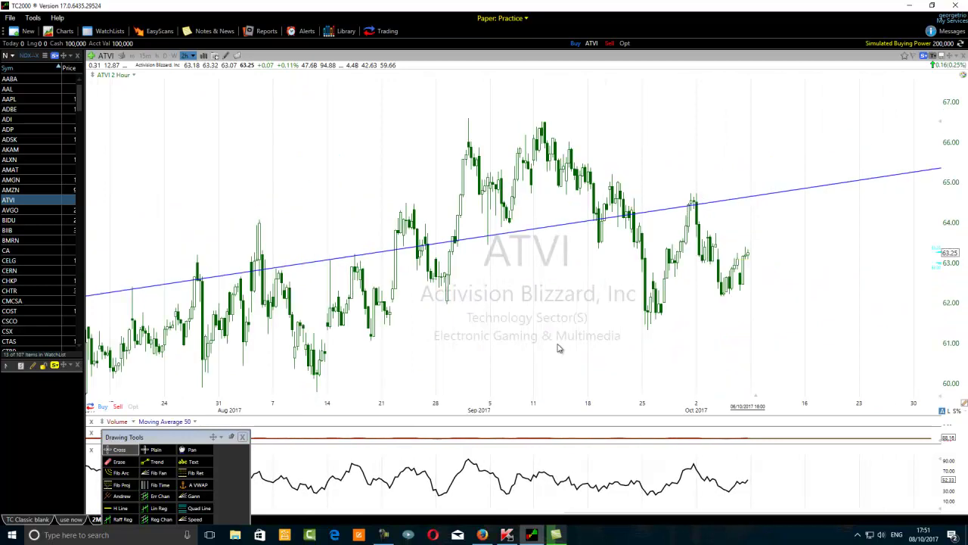
{"action": "scroll", "coordinate": [559, 348], "scroll_direction": "up", "scroll_amount": 1}
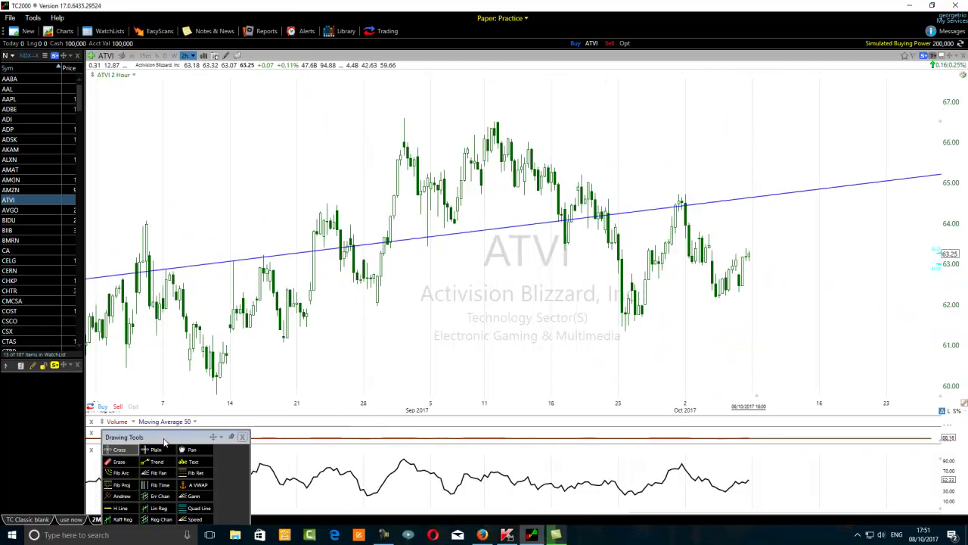
Step: Relocate the drawing tool palette so all its tools are reachable, and mark the late-August RSI low with a small flat ellipse
{"action": "left_click_drag", "start_coordinate": [164, 444], "coordinate": [1, 455]}
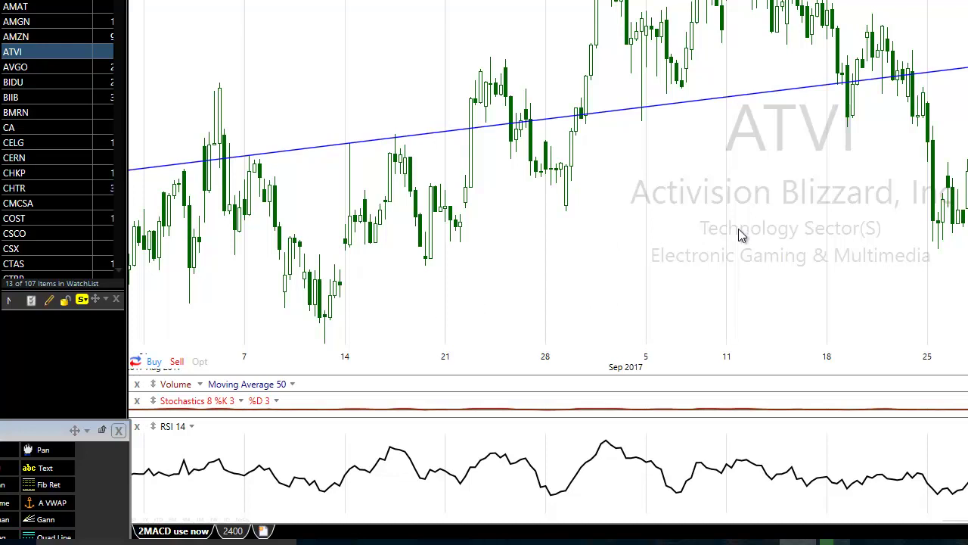
{"action": "left_click_drag", "start_coordinate": [42, 431], "coordinate": [291, 186]}
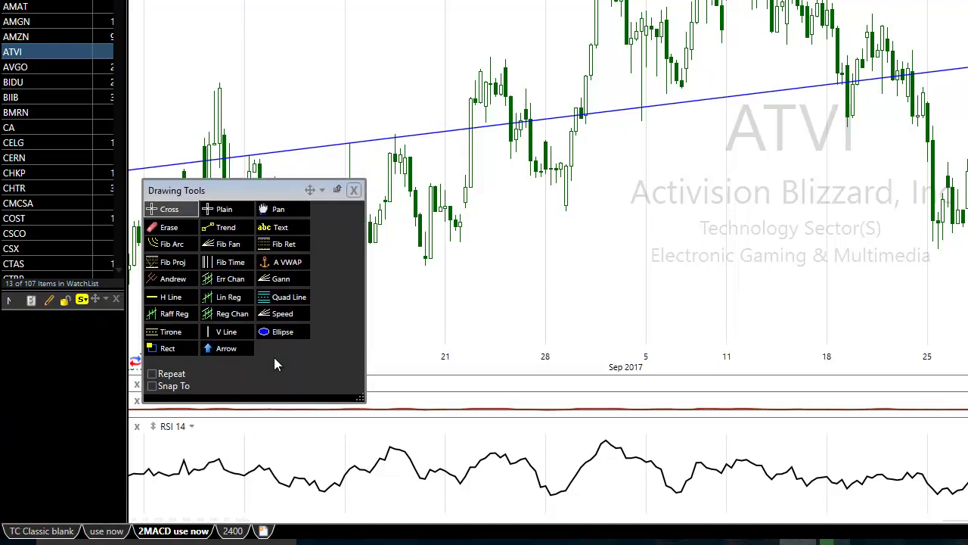
{"action": "left_click", "coordinate": [269, 333]}
{"action": "left_click_drag", "start_coordinate": [583, 505], "coordinate": [540, 511]}
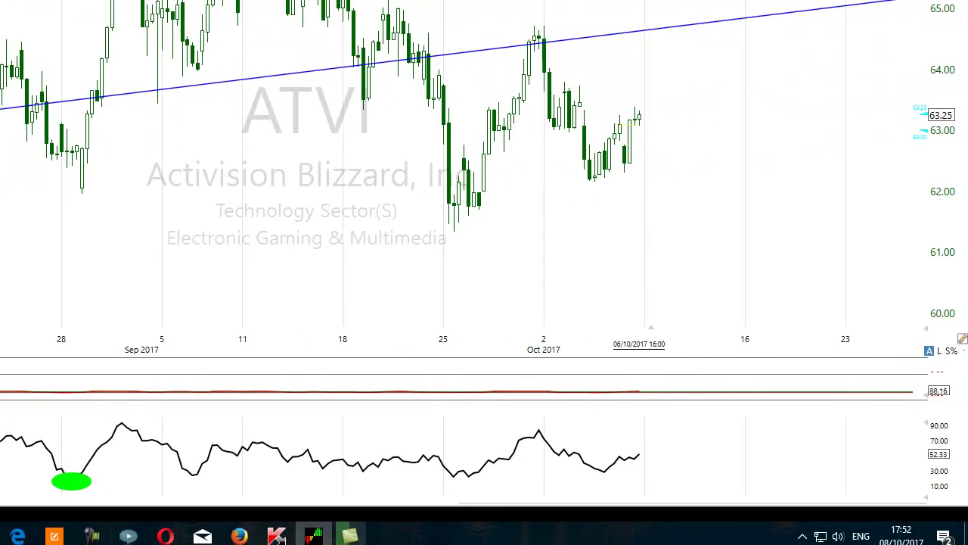
Step: Draw a rising trend line under the second-half August price lows, from about 61 to 62.81 in early September
{"action": "mouse_move", "coordinate": [73, 484]}
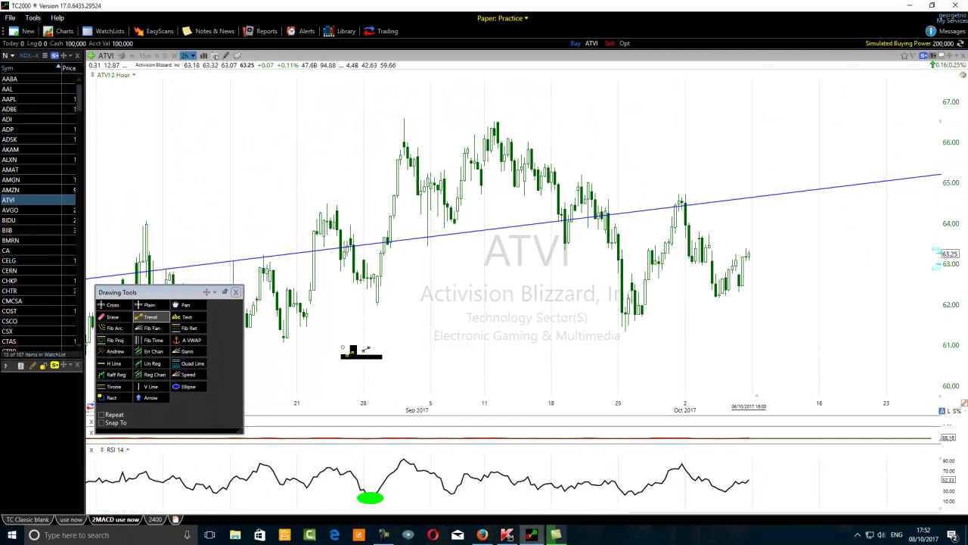
{"action": "left_click_drag", "start_coordinate": [283, 346], "coordinate": [428, 271]}
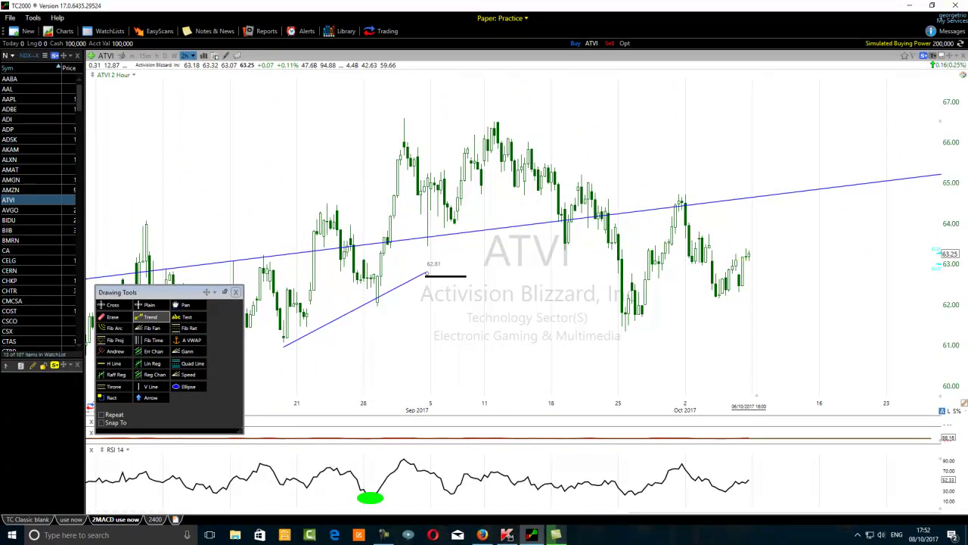
Step: Mark the late-August price low near 62 with a small ellipse and trace the decline into it with a trend line from about 64.6
{"action": "left_click", "coordinate": [188, 386]}
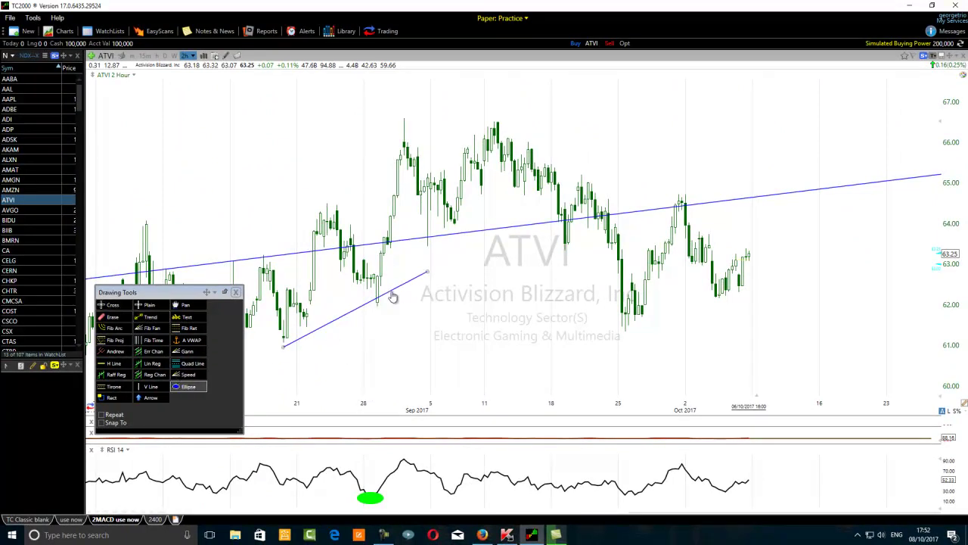
{"action": "left_click", "coordinate": [370, 313]}
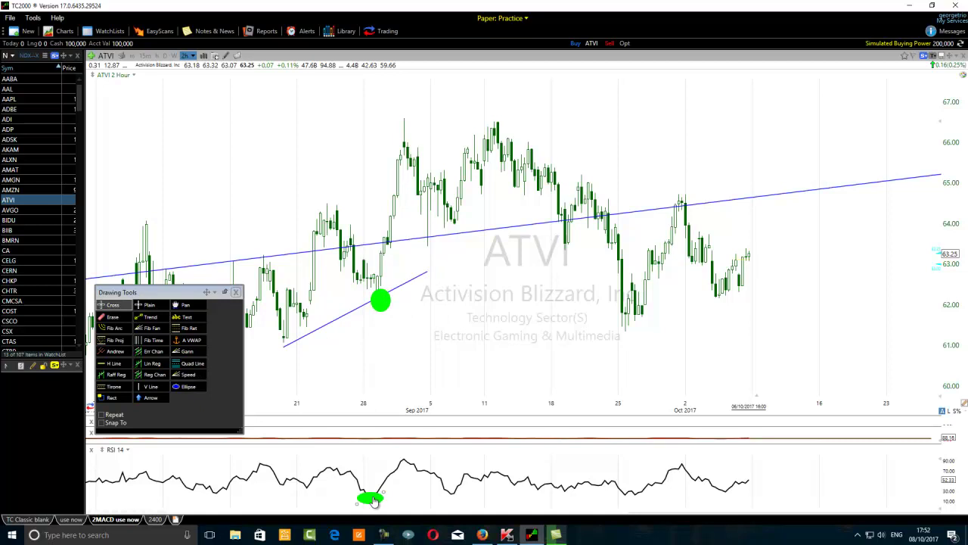
{"action": "mouse_move", "coordinate": [373, 501]}
{"action": "left_click", "coordinate": [145, 318]}
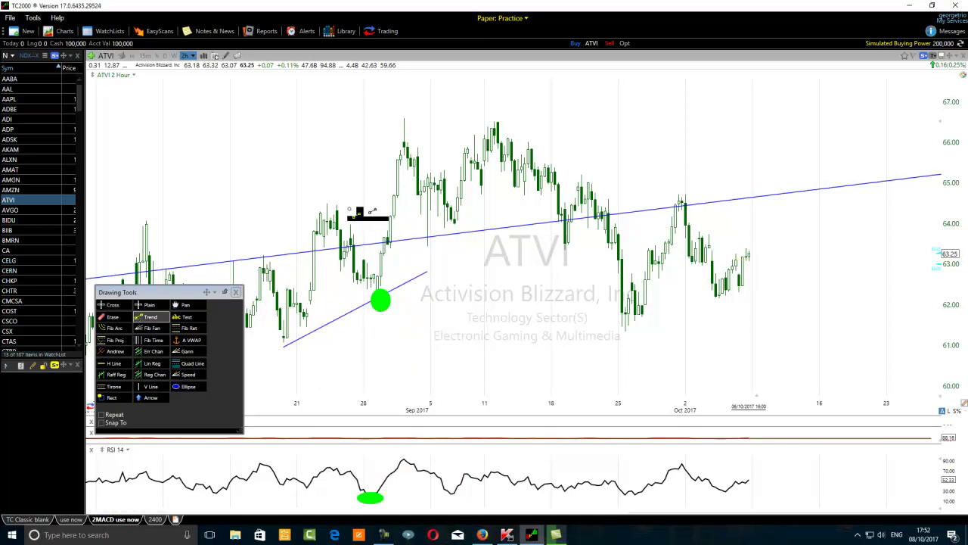
{"action": "mouse_move", "coordinate": [338, 200]}
{"action": "left_mouse_down"}
{"action": "mouse_move", "coordinate": [383, 274]}
{"action": "mouse_move", "coordinate": [382, 300]}
{"action": "left_mouse_up"}
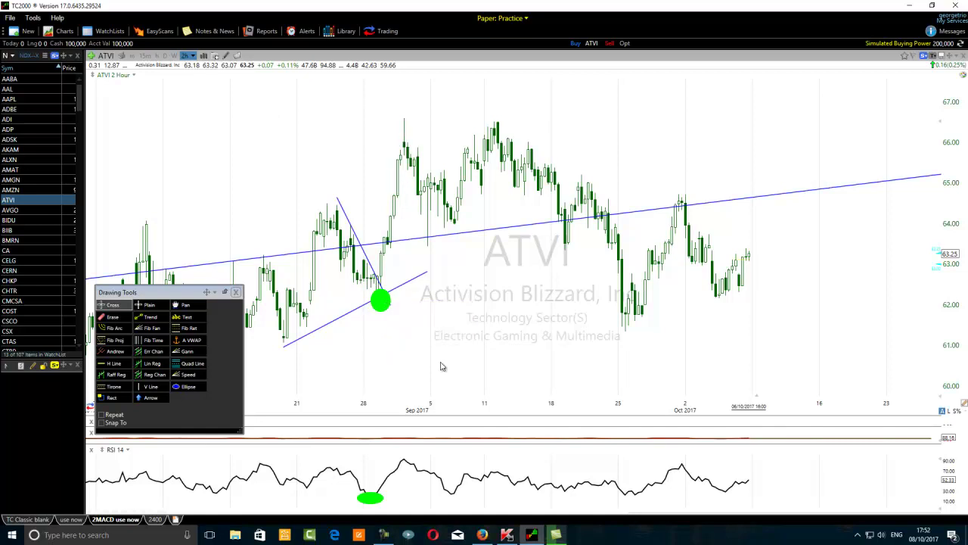
Step: Relocate the Drawing Tools palette away from the price bars with all its tools reachable, and bring July to September 2017 into view
{"action": "scroll", "coordinate": [444, 372], "scroll_direction": "down", "scroll_amount": 5}
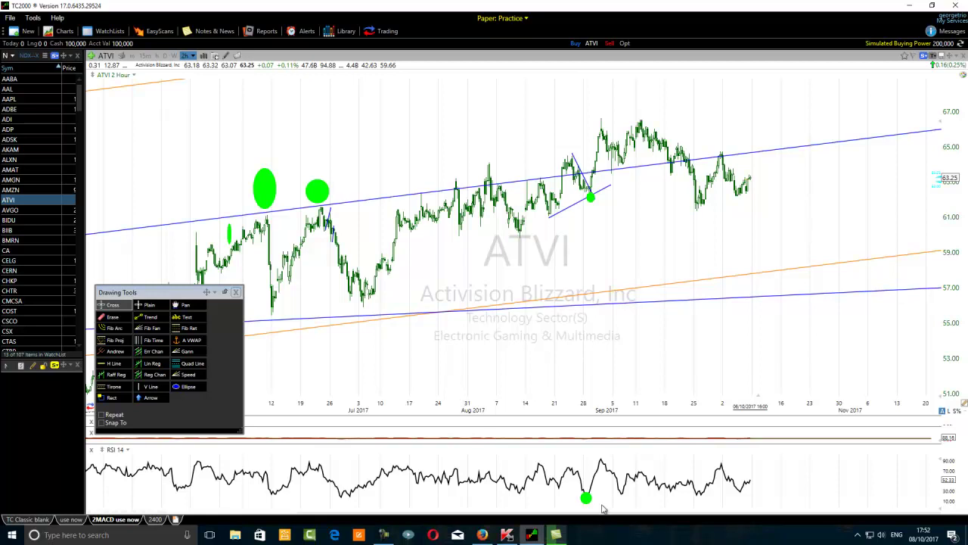
{"action": "mouse_move", "coordinate": [588, 500]}
{"action": "scroll", "coordinate": [337, 377], "scroll_direction": "down", "scroll_amount": 2}
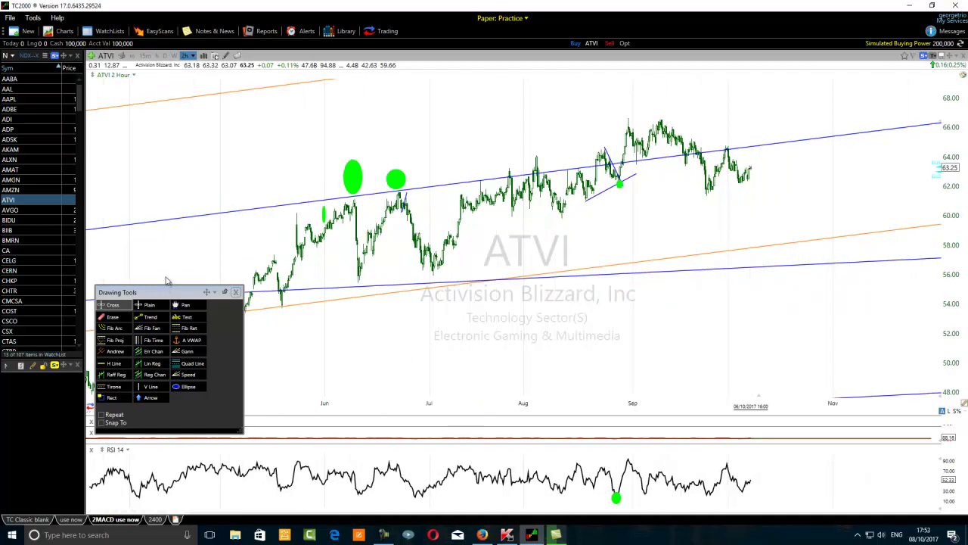
{"action": "mouse_move", "coordinate": [159, 296]}
{"action": "left_mouse_down"}
{"action": "mouse_move", "coordinate": [15, 378]}
{"action": "mouse_move", "coordinate": [2, 414]}
{"action": "left_mouse_up"}
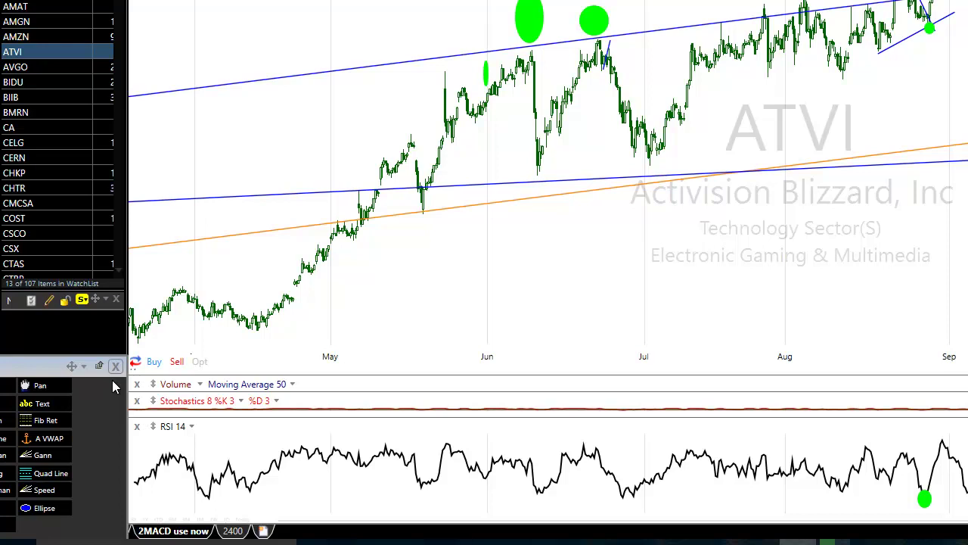
{"action": "left_click_drag", "start_coordinate": [329, 360], "coordinate": [558, 498]}
{"action": "scroll", "coordinate": [557, 498], "scroll_direction": "up", "scroll_amount": 2}
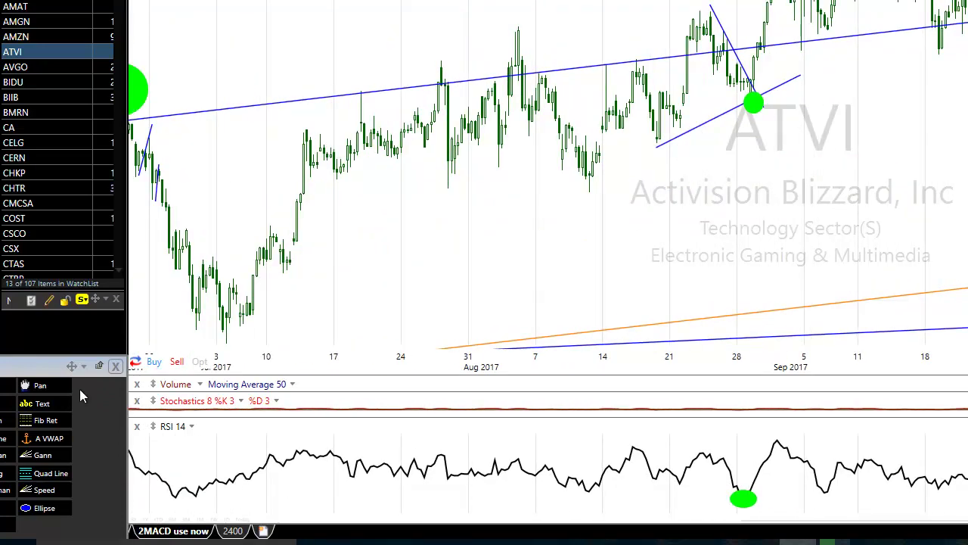
{"action": "mouse_move", "coordinate": [38, 372]}
{"action": "left_mouse_down"}
{"action": "mouse_move", "coordinate": [86, 329]}
{"action": "mouse_move", "coordinate": [143, 321]}
{"action": "left_mouse_up"}
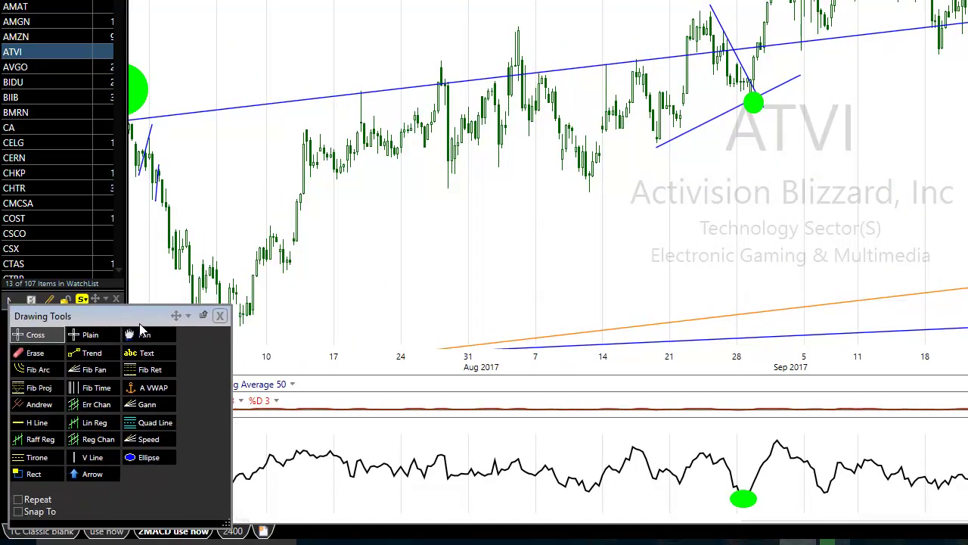
Step: Draw a falling trend line along the RSI decline from early to mid-August 2017
{"action": "left_click", "coordinate": [74, 360]}
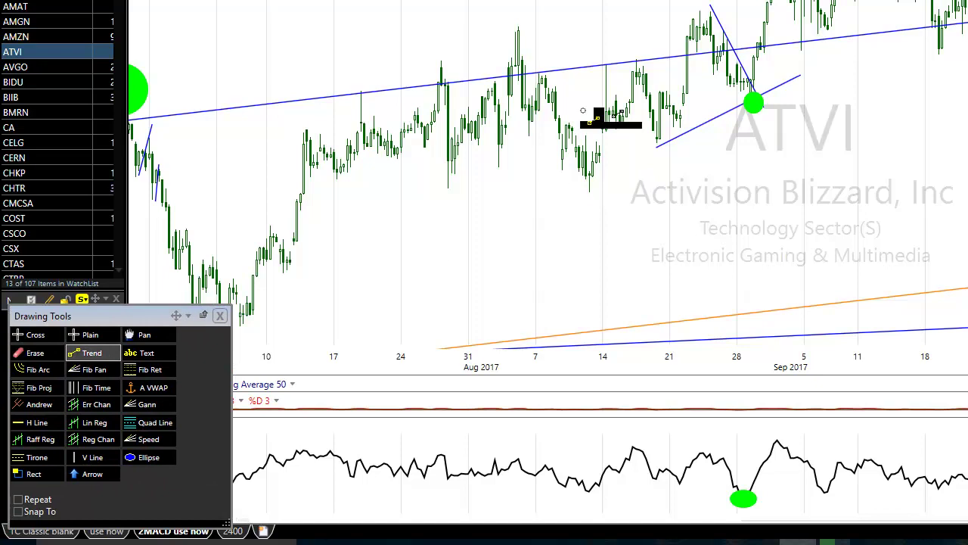
{"action": "mouse_move", "coordinate": [584, 140]}
{"action": "left_mouse_down"}
{"action": "mouse_move", "coordinate": [616, 132]}
{"action": "mouse_move", "coordinate": [532, 205]}
{"action": "mouse_move", "coordinate": [546, 295]}
{"action": "mouse_move", "coordinate": [512, 97]}
{"action": "left_mouse_up"}
{"action": "key", "text": "Delete"}
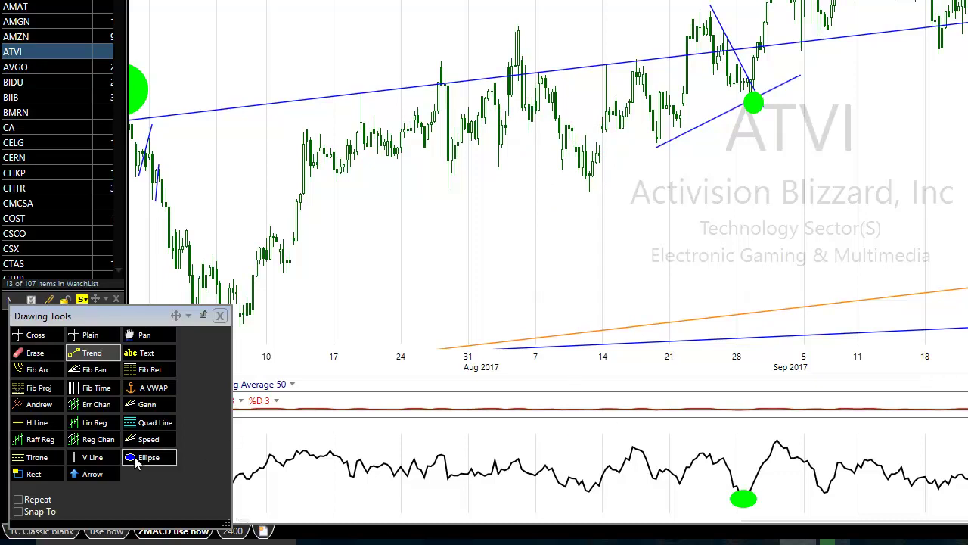
{"action": "left_click", "coordinate": [90, 352]}
{"action": "left_click_drag", "start_coordinate": [545, 438], "coordinate": [613, 490]}
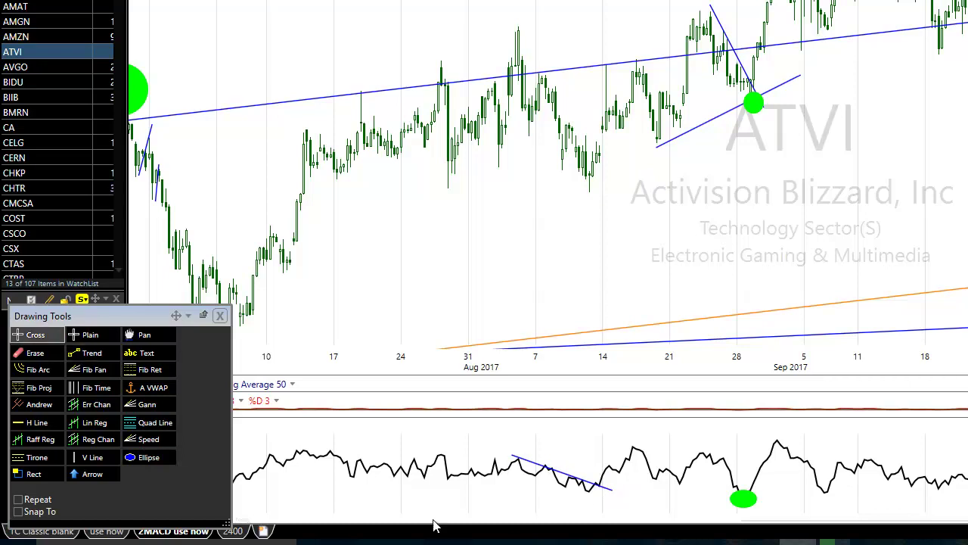
Step: Mark the mid-August RSI low with a small ellipse and compare it with the price low at the same time
{"action": "left_click", "coordinate": [145, 456]}
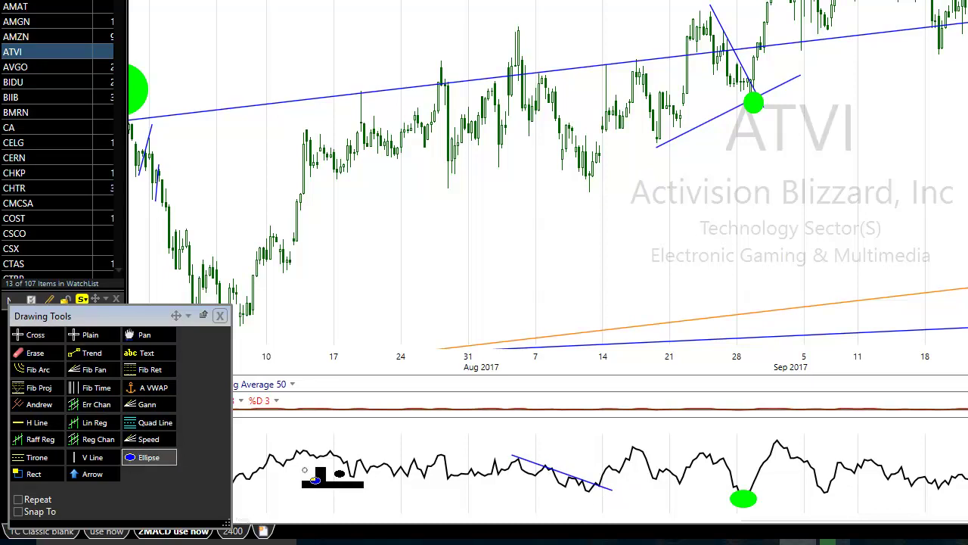
{"action": "left_click_drag", "start_coordinate": [594, 489], "coordinate": [575, 507]}
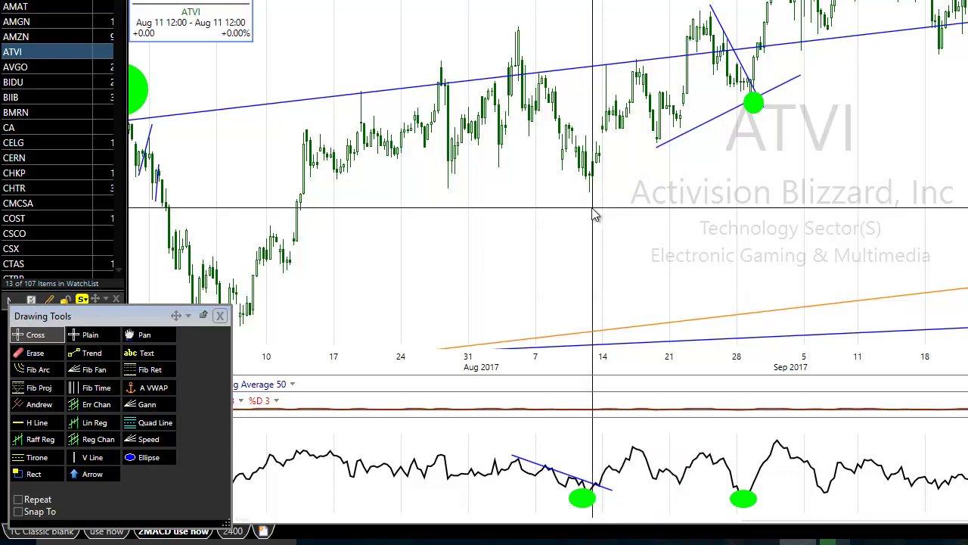
{"action": "left_click_drag", "start_coordinate": [591, 216], "coordinate": [421, 255]}
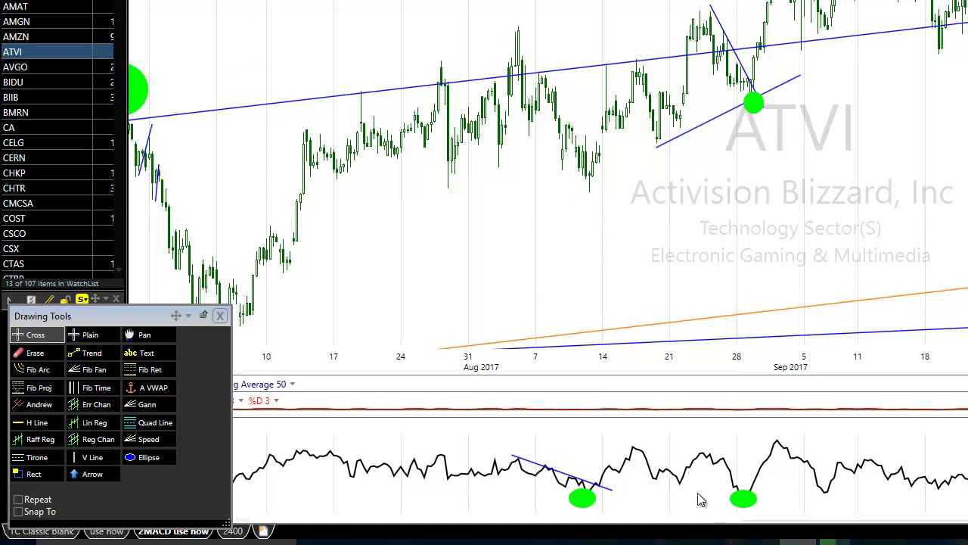
Step: Mark the early-June RSI low with a small flat ellipse and move the mid-August RSI ellipse onto the mid-June RSI low
{"action": "left_click", "coordinate": [829, 501]}
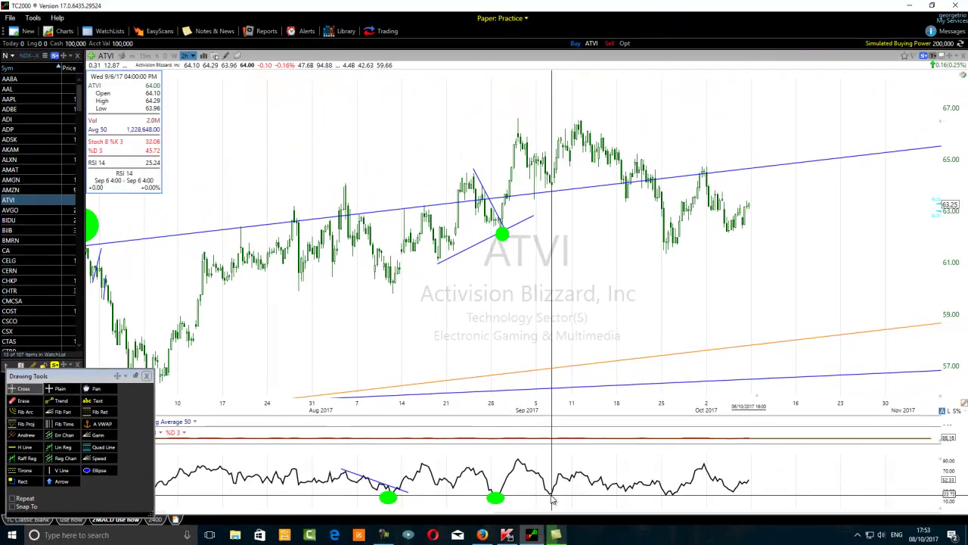
{"action": "scroll", "coordinate": [552, 499], "scroll_direction": "down", "scroll_amount": 1}
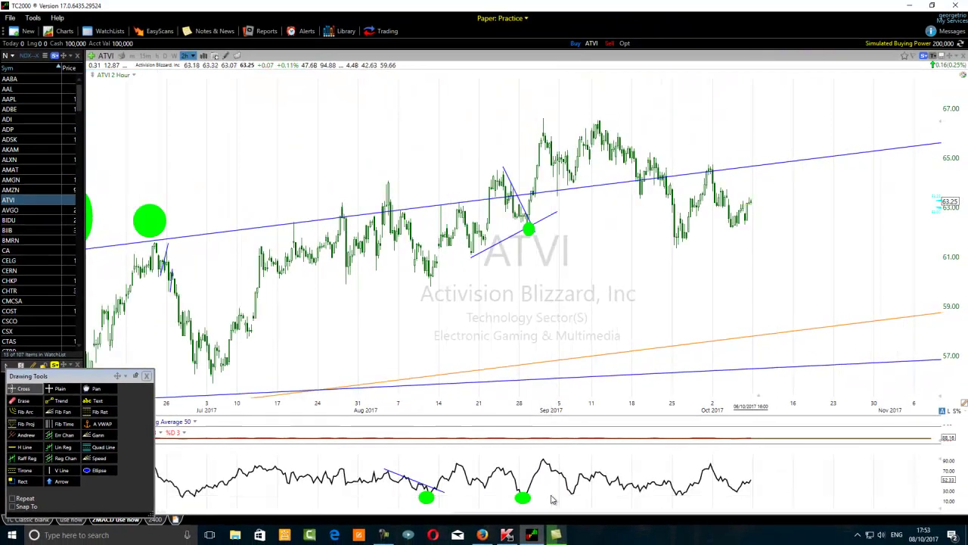
{"action": "scroll", "coordinate": [368, 490], "scroll_direction": "down", "scroll_amount": 2}
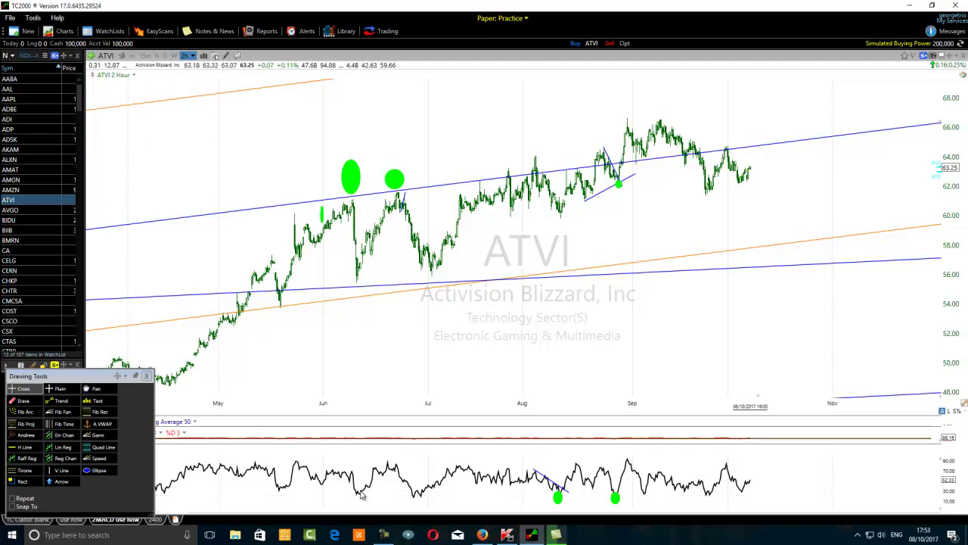
{"action": "left_click", "coordinate": [98, 470]}
{"action": "mouse_move", "coordinate": [333, 479]}
{"action": "left_mouse_down"}
{"action": "mouse_move", "coordinate": [356, 493]}
{"action": "mouse_move", "coordinate": [316, 492]}
{"action": "left_mouse_up"}
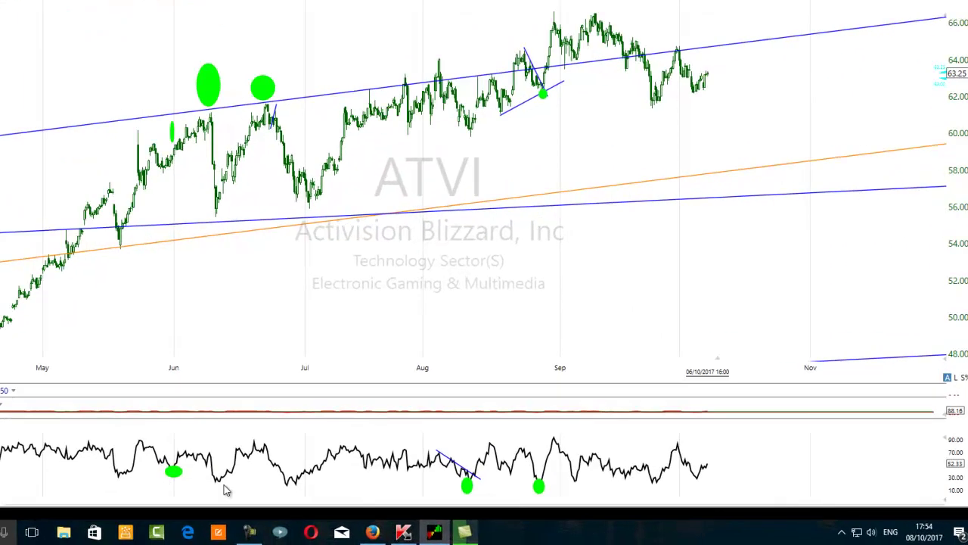
{"action": "left_click_drag", "start_coordinate": [558, 500], "coordinate": [413, 505]}
{"action": "left_click_drag", "start_coordinate": [159, 492], "coordinate": [82, 489]}
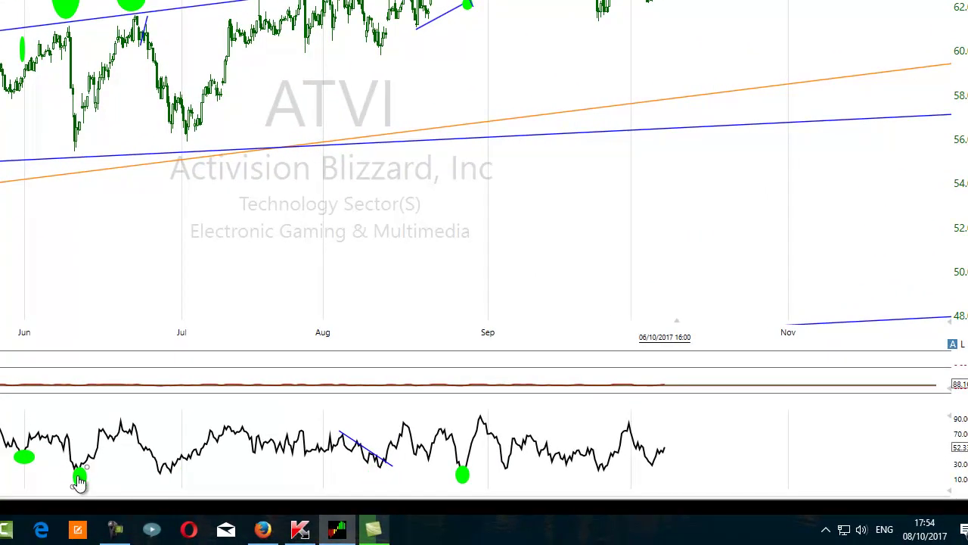
Step: Set the fill color of the mid-June RSI ellipse to orange
{"action": "right_click", "coordinate": [77, 484]}
{"action": "left_click", "coordinate": [115, 420]}
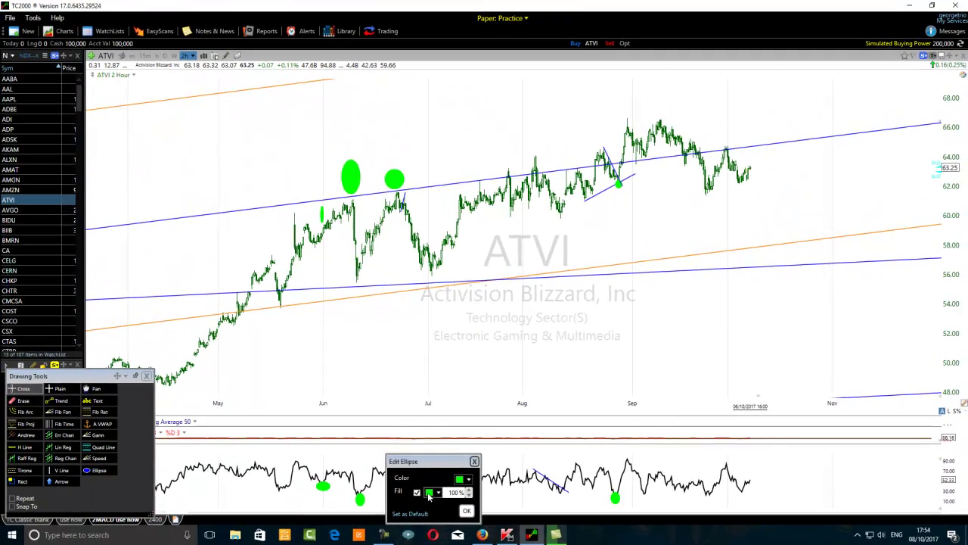
{"action": "left_click", "coordinate": [230, 448]}
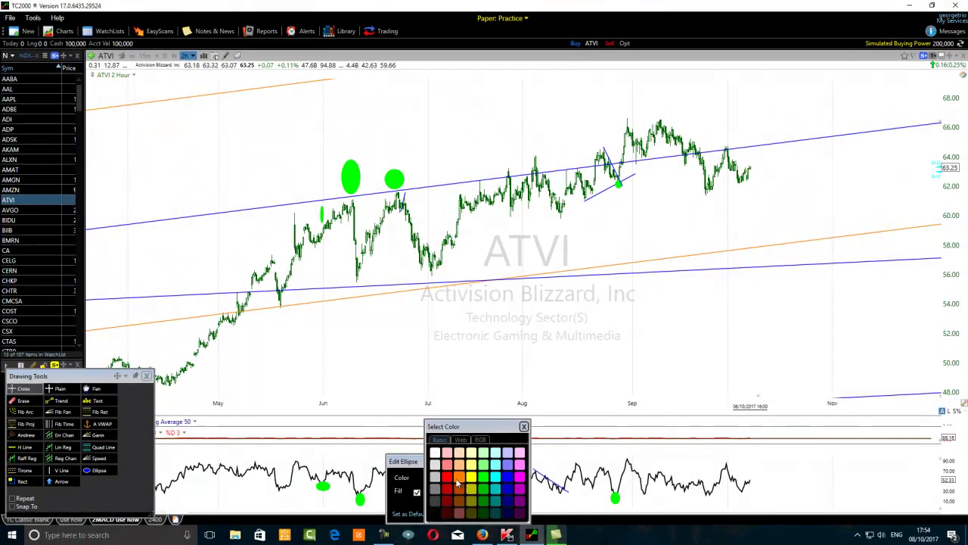
{"action": "left_click", "coordinate": [459, 476]}
{"action": "left_click", "coordinate": [466, 513]}
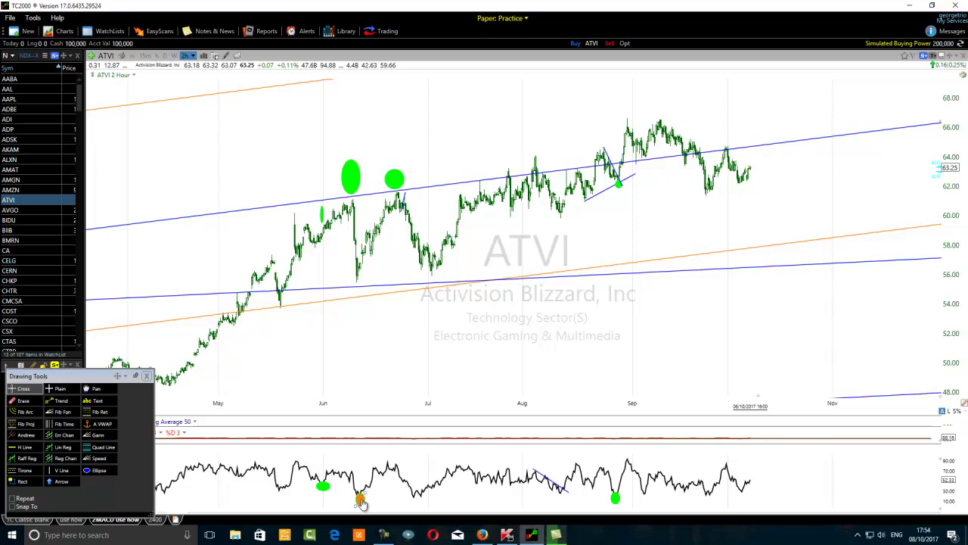
{"action": "mouse_move", "coordinate": [360, 504]}
Step: Draw a rising trend line from about 52 in early May to about 63 in late August, and mark the mid-June price low with an ellipse
{"action": "left_click", "coordinate": [50, 401]}
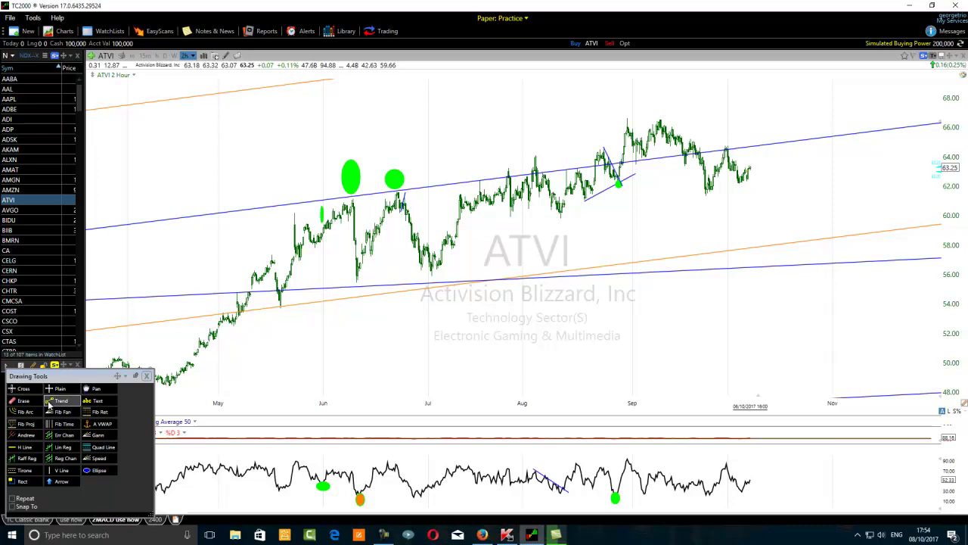
{"action": "left_click_drag", "start_coordinate": [226, 331], "coordinate": [614, 177]}
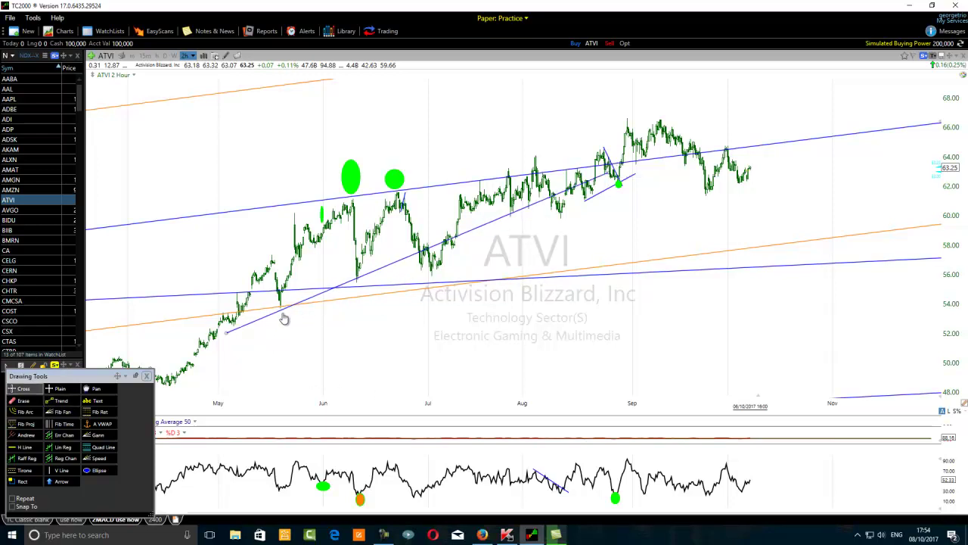
{"action": "left_click", "coordinate": [100, 470]}
{"action": "left_click_drag", "start_coordinate": [364, 279], "coordinate": [346, 307]}
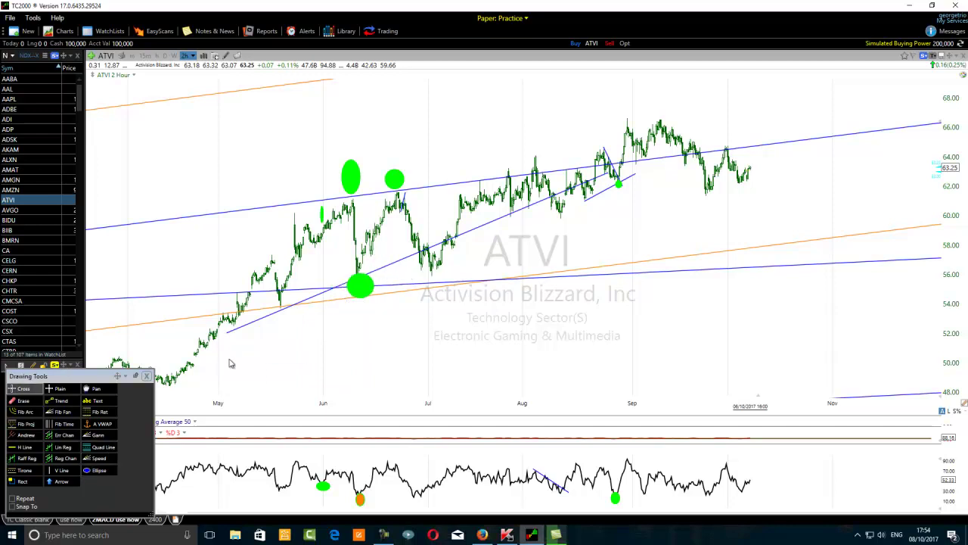
Step: Trace the sharp June price drop from about 61 to 55 with a nearly vertical trend line ending at the price-low ellipse
{"action": "left_click", "coordinate": [61, 401]}
{"action": "left_click_drag", "start_coordinate": [360, 197], "coordinate": [359, 286]}
{"action": "left_click", "coordinate": [350, 236]}
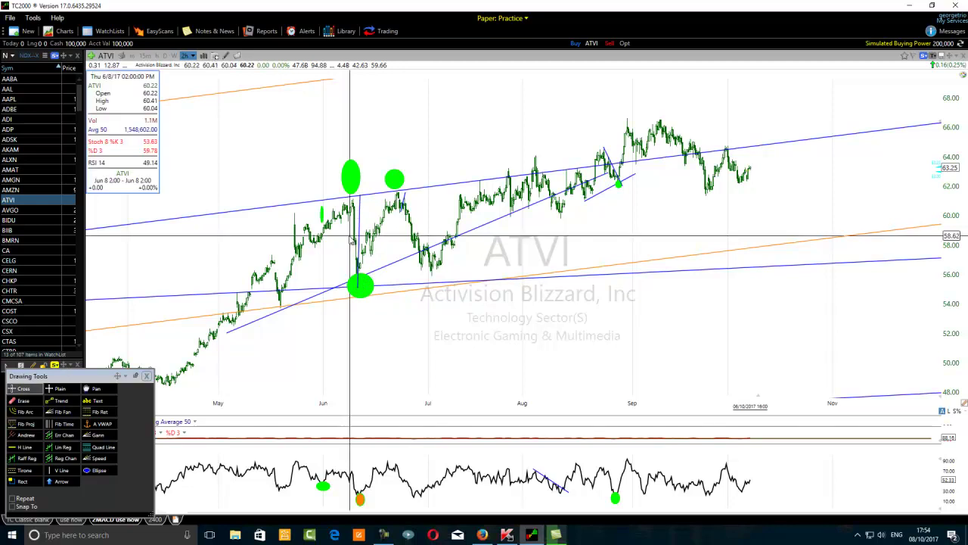
{"action": "right_click", "coordinate": [361, 282]}
{"action": "left_click", "coordinate": [344, 237]}
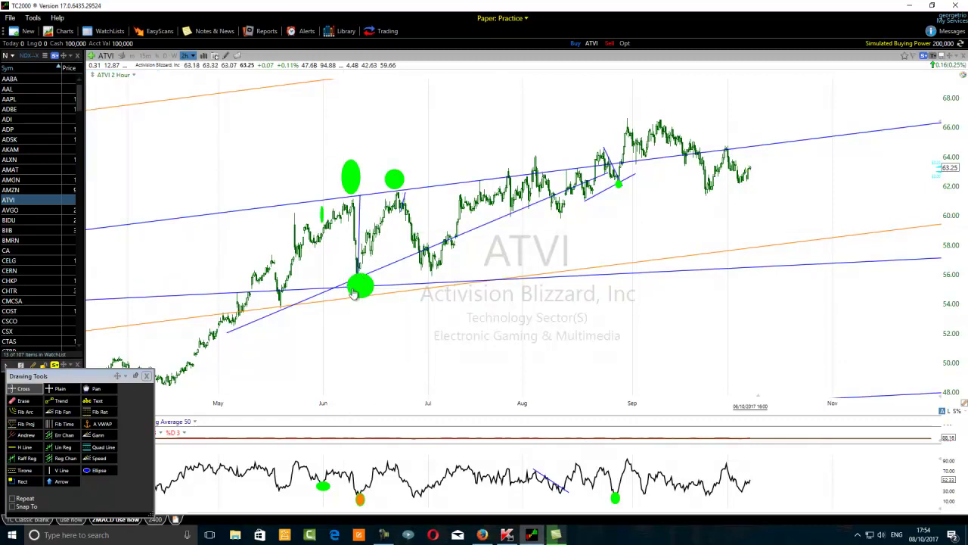
{"action": "mouse_move", "coordinate": [354, 293]}
Step: Switch the ATVI chart to the 15 Minute timeframe and mark the October 2 RSI low with a flat ellipse
{"action": "left_click", "coordinate": [144, 56]}
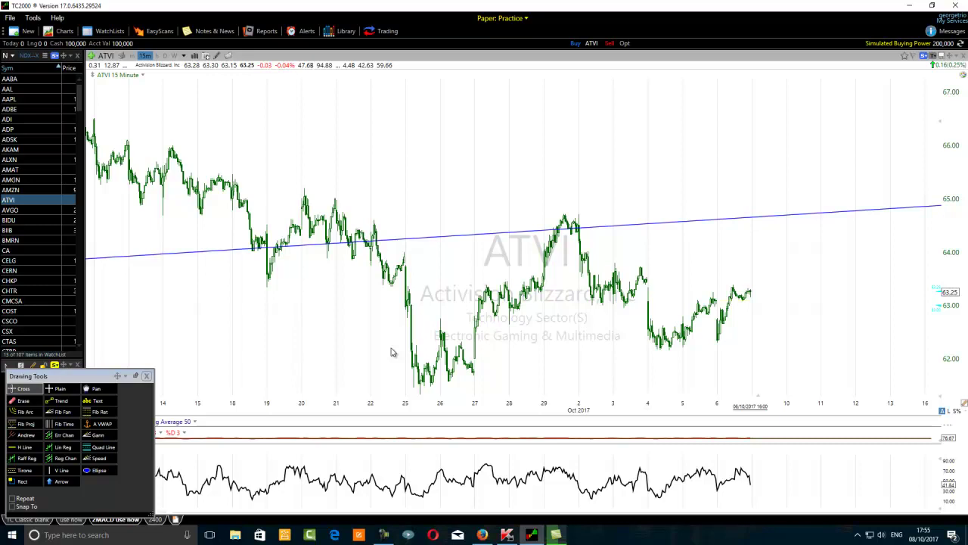
{"action": "left_click", "coordinate": [251, 490]}
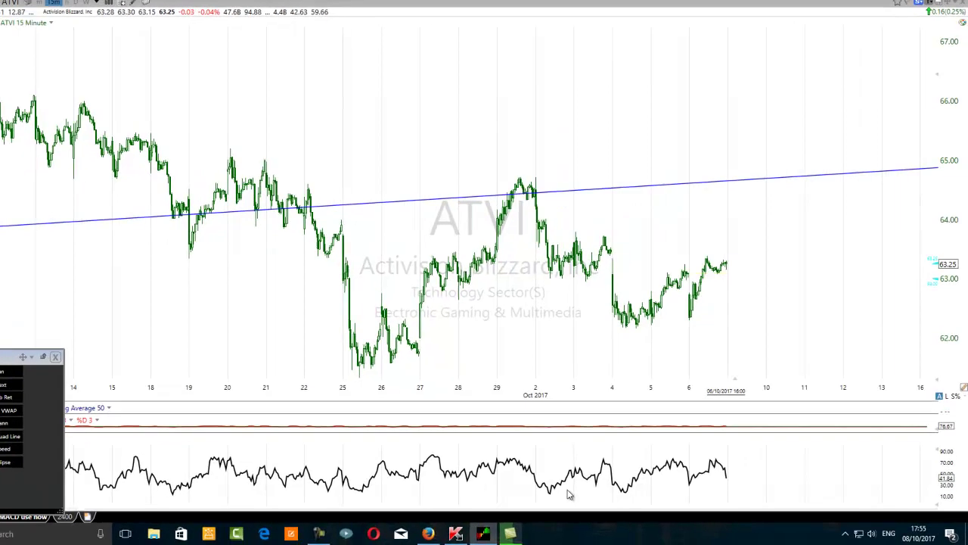
{"action": "left_click", "coordinate": [550, 489]}
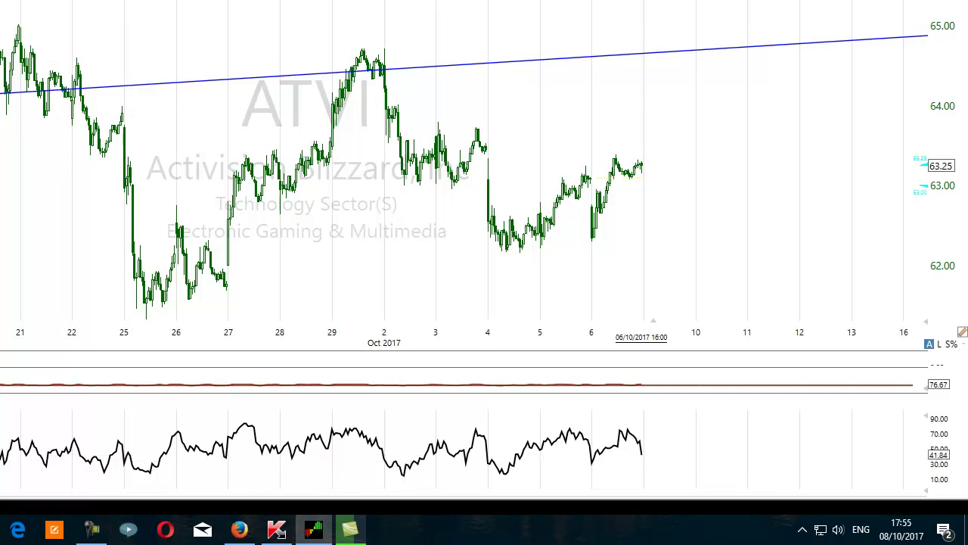
{"action": "left_click_drag", "start_coordinate": [454, 476], "coordinate": [384, 500]}
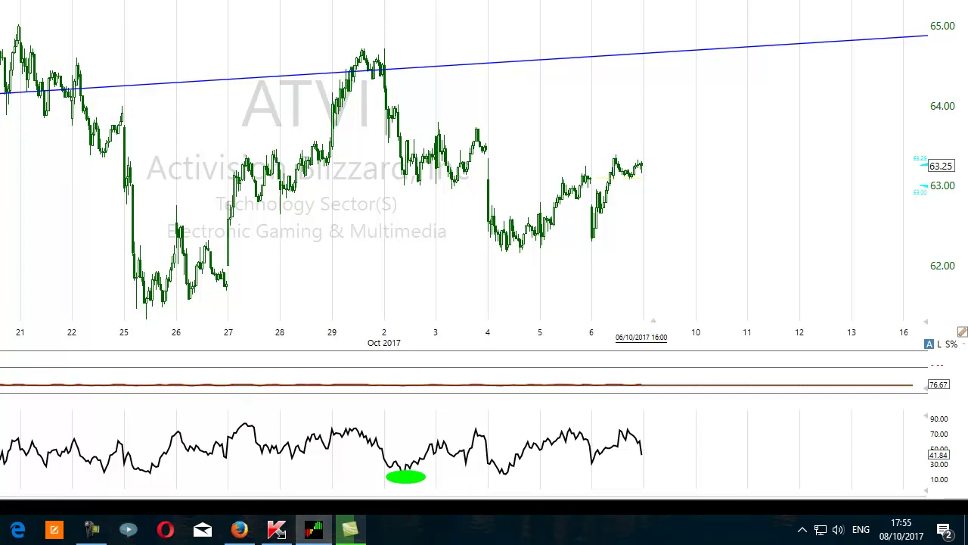
Step: Mark the October 2 and September 28 price lows with ellipses, and place a horizontal line across the price chart at about 63.90
{"action": "left_click", "coordinate": [406, 187]}
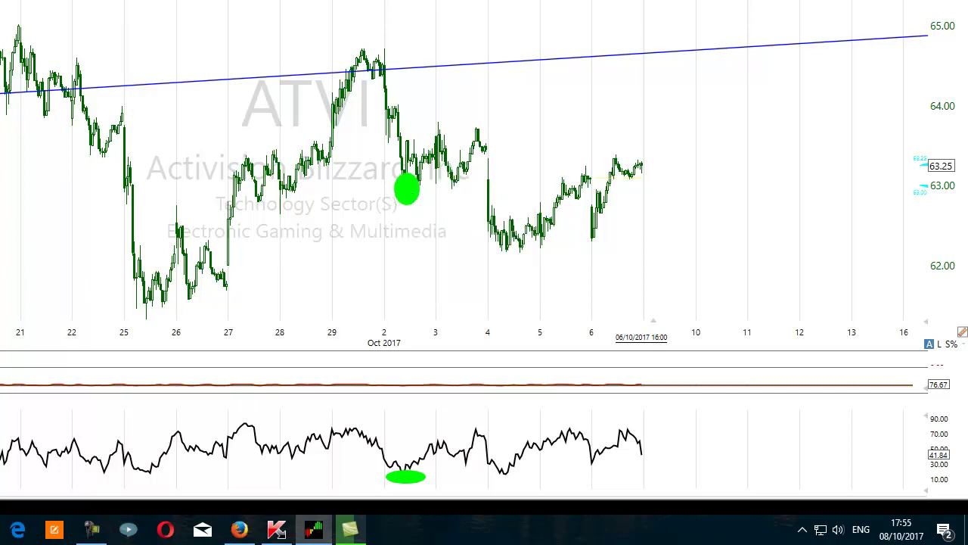
{"action": "left_click", "coordinate": [269, 221]}
{"action": "left_click_drag", "start_coordinate": [273, 229], "coordinate": [283, 237]}
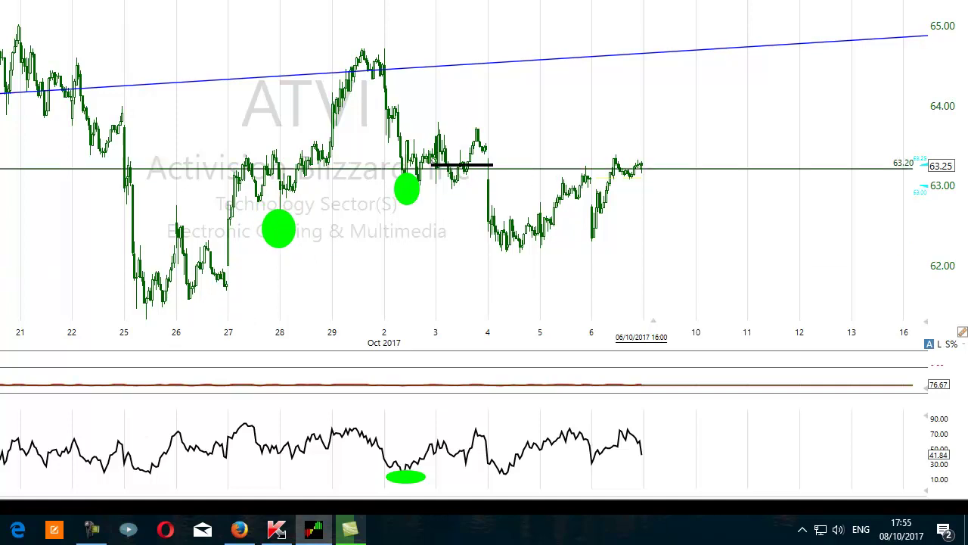
{"action": "left_click", "coordinate": [237, 108]}
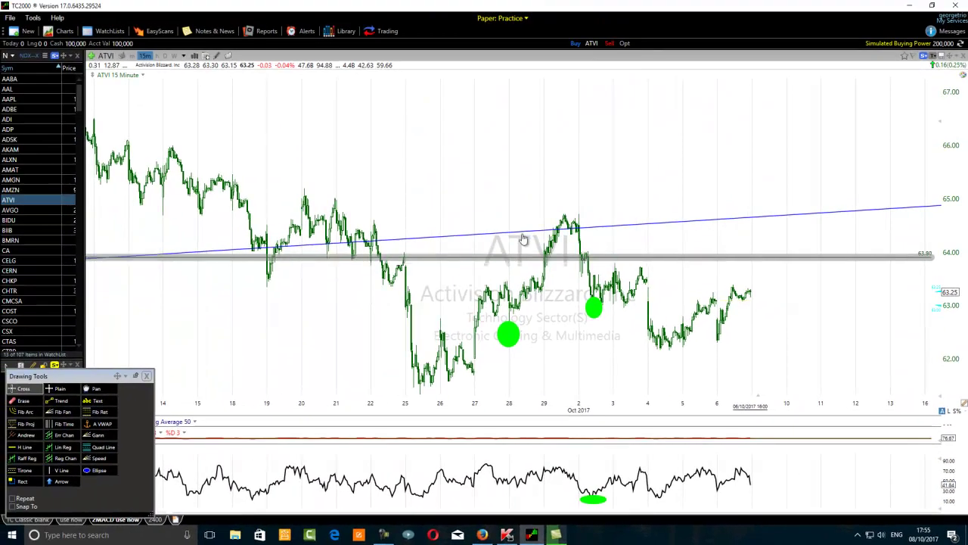
Step: Move the horizontal line up to about 67.20, and draw a rising trend line through the two price-low ellipses from about 62.30 to 64.30
{"action": "left_click_drag", "start_coordinate": [522, 256], "coordinate": [522, 80]}
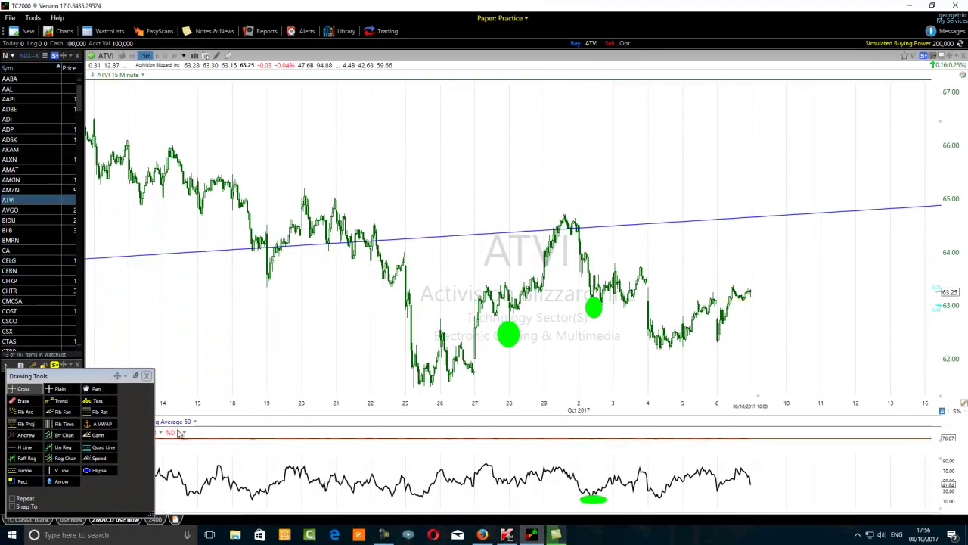
{"action": "left_click", "coordinate": [49, 400]}
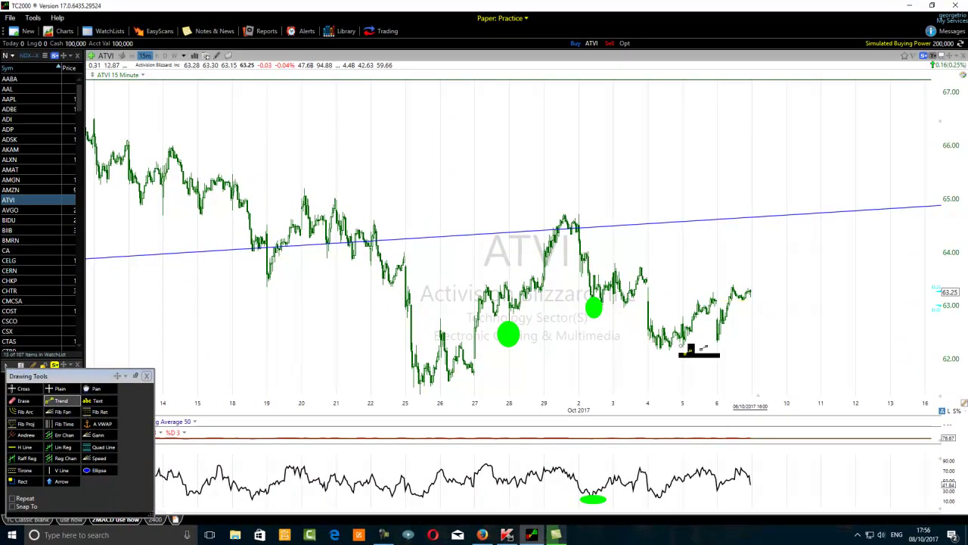
{"action": "mouse_move", "coordinate": [497, 343]}
{"action": "left_mouse_down"}
{"action": "mouse_move", "coordinate": [726, 243]}
{"action": "mouse_move", "coordinate": [772, 234]}
{"action": "left_mouse_up"}
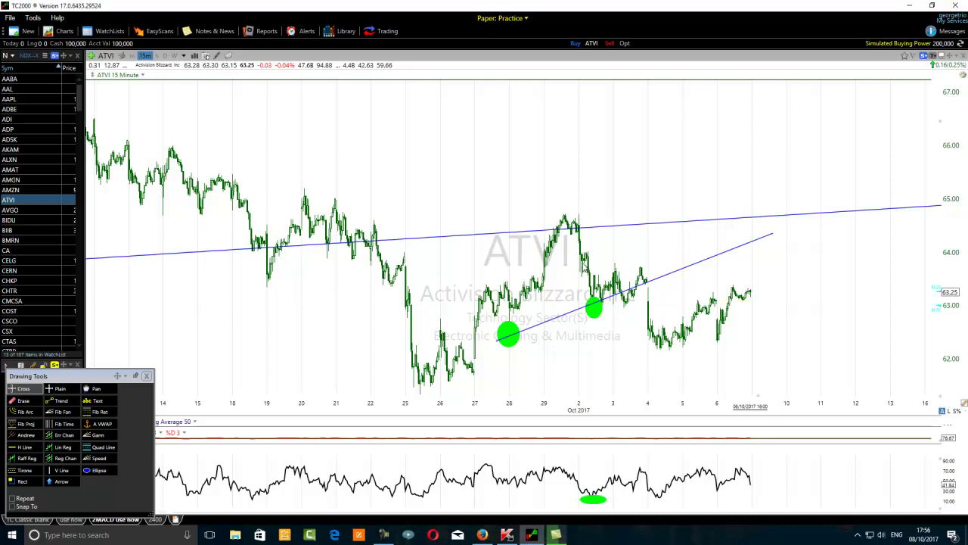
{"action": "mouse_move", "coordinate": [594, 306]}
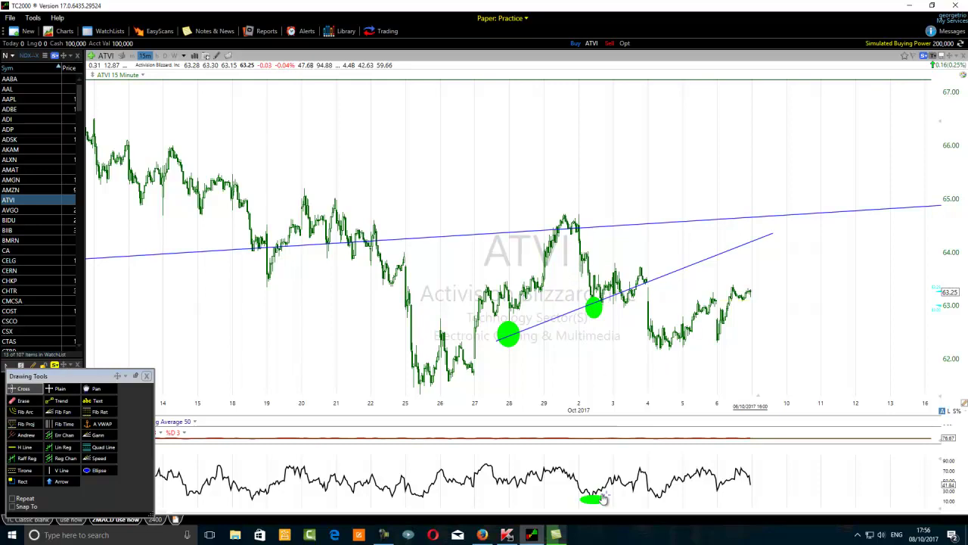
{"action": "mouse_move", "coordinate": [593, 503]}
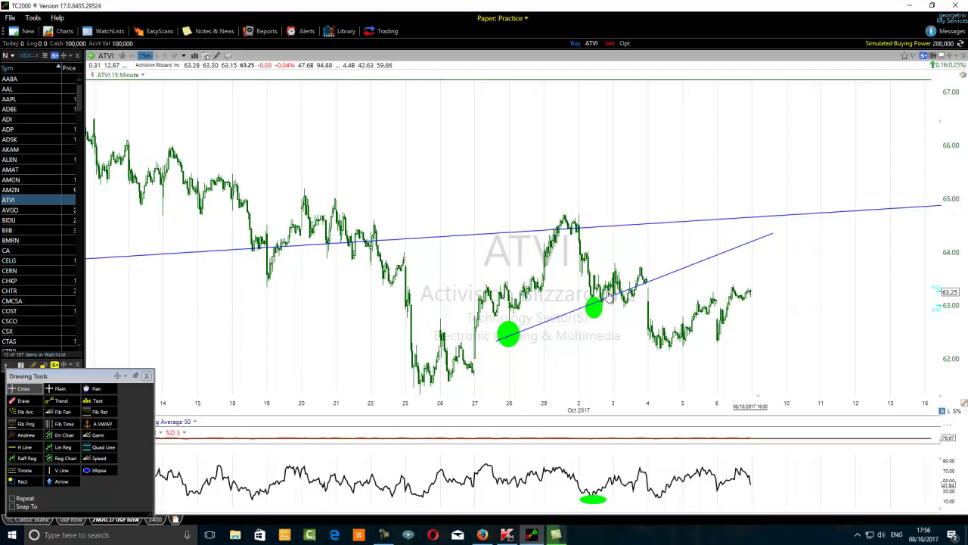
{"action": "mouse_move", "coordinate": [524, 339]}
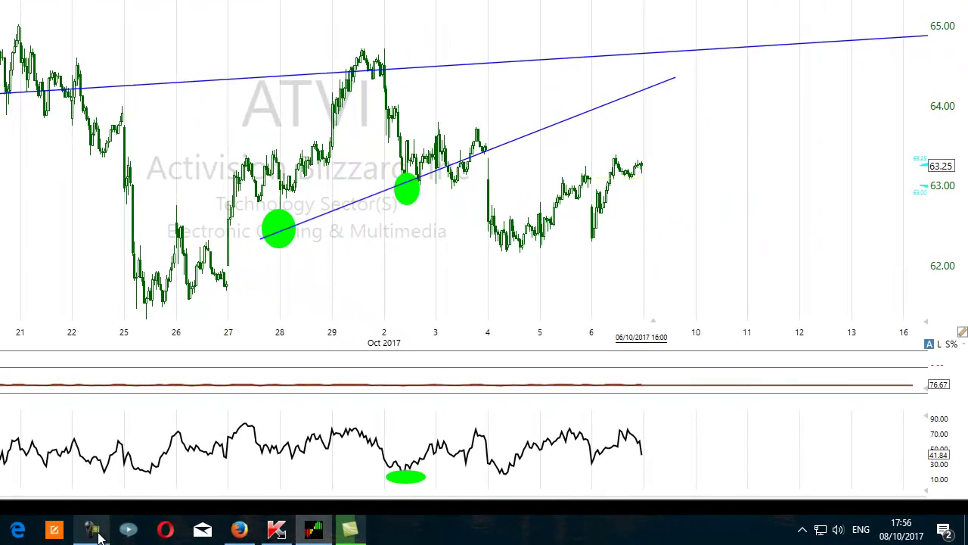
{"action": "left_click", "coordinate": [383, 536]}
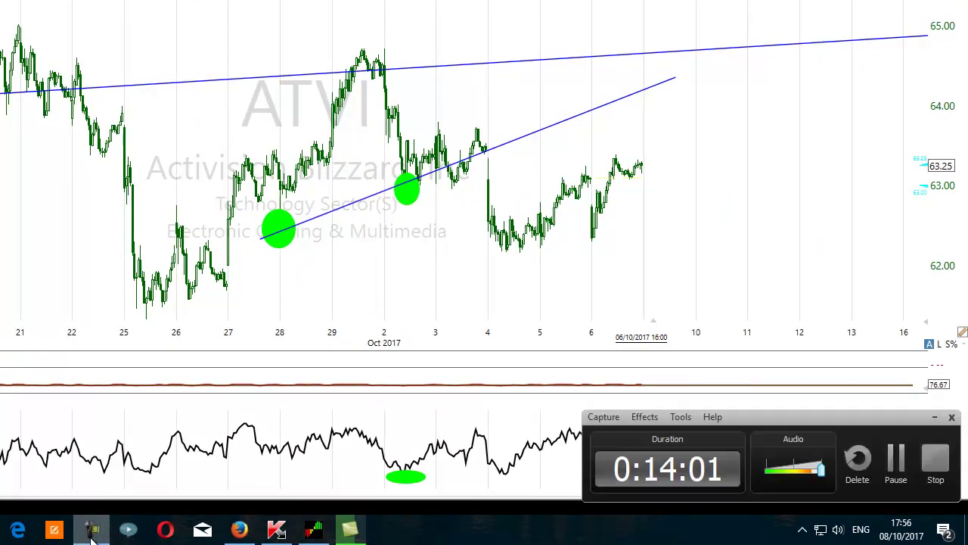